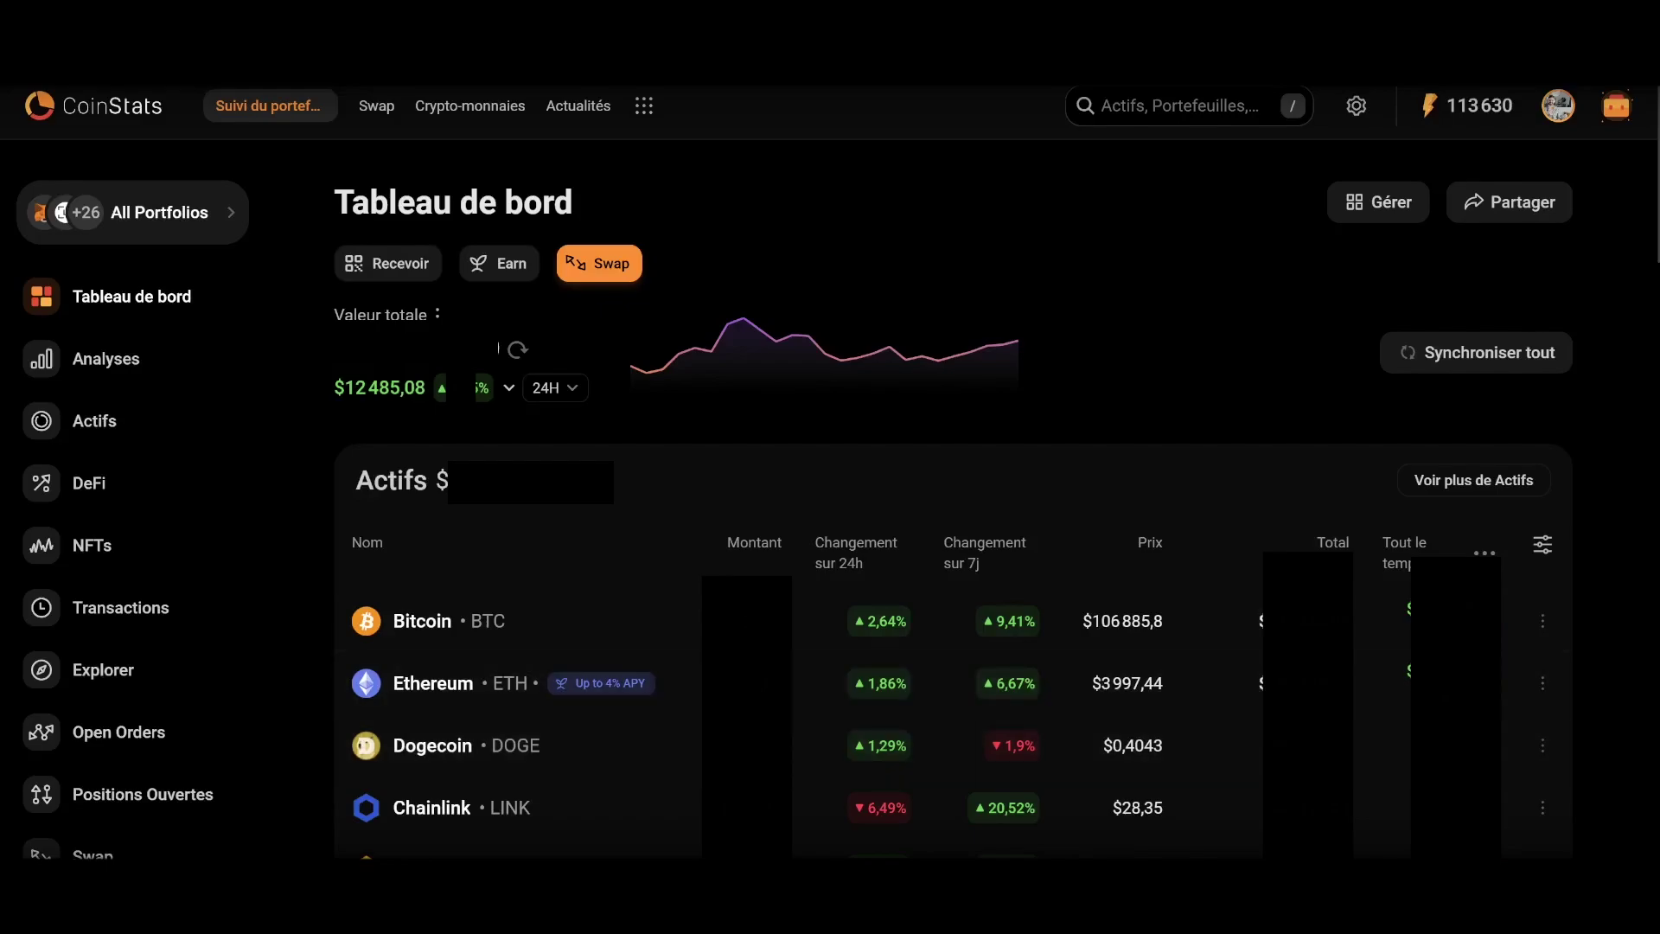
- Sort the assets table by 24-hour change, once with the largest gains first and once with the largest losses first
left_click(852, 562)
left_click(852, 562)
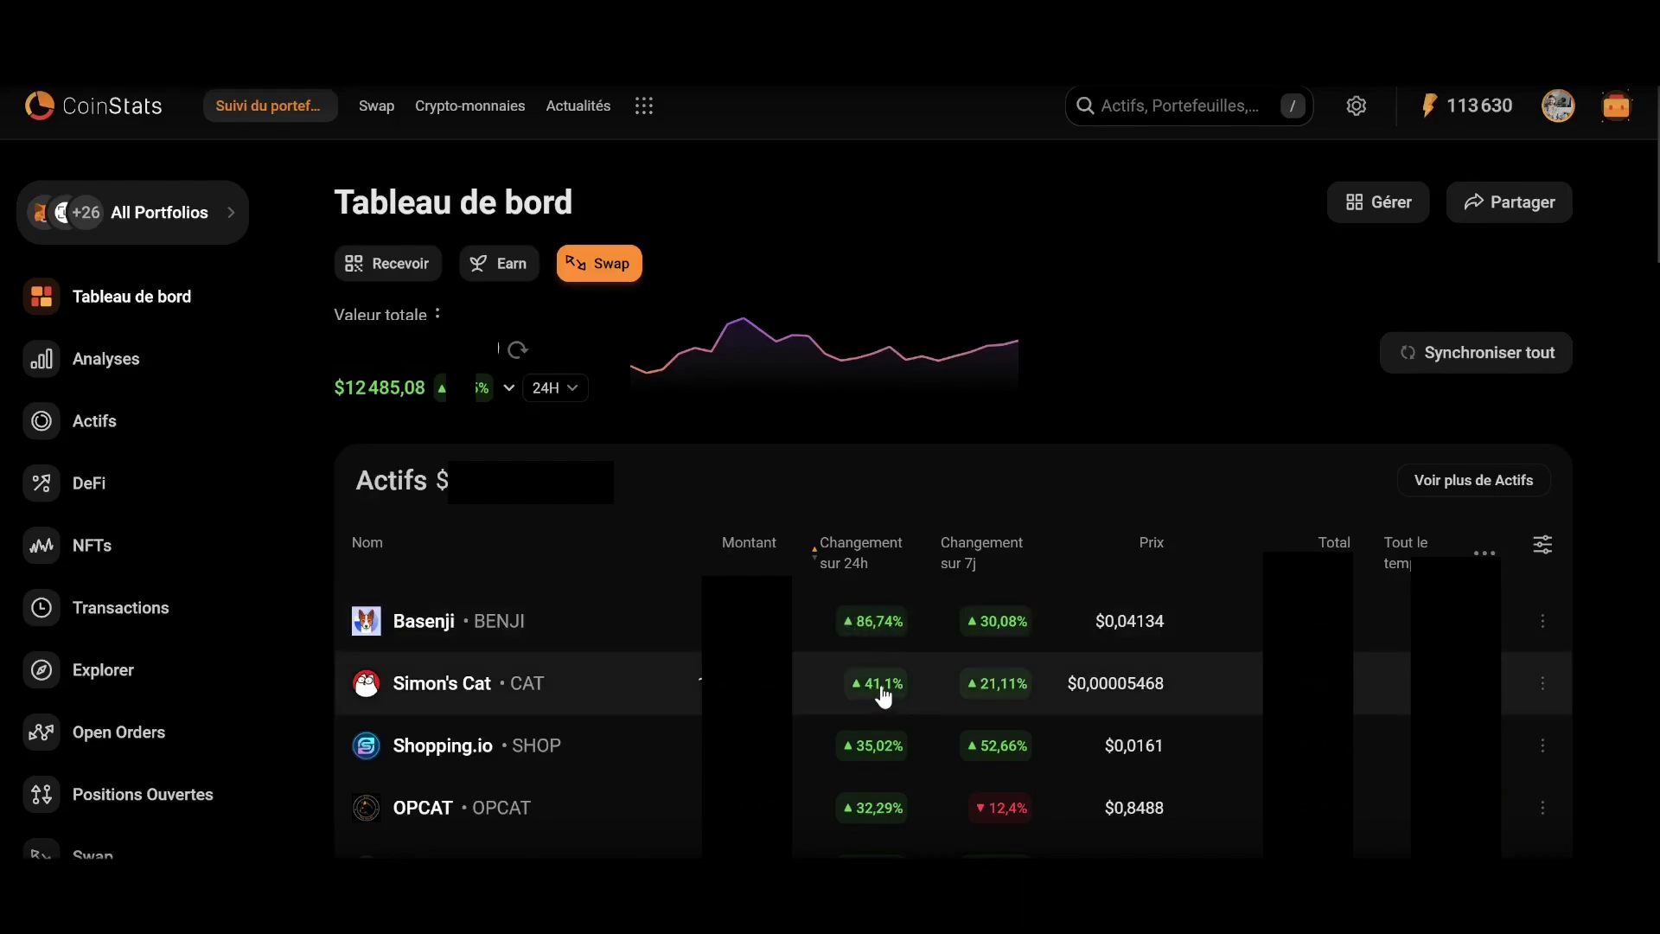
left_click(869, 562)
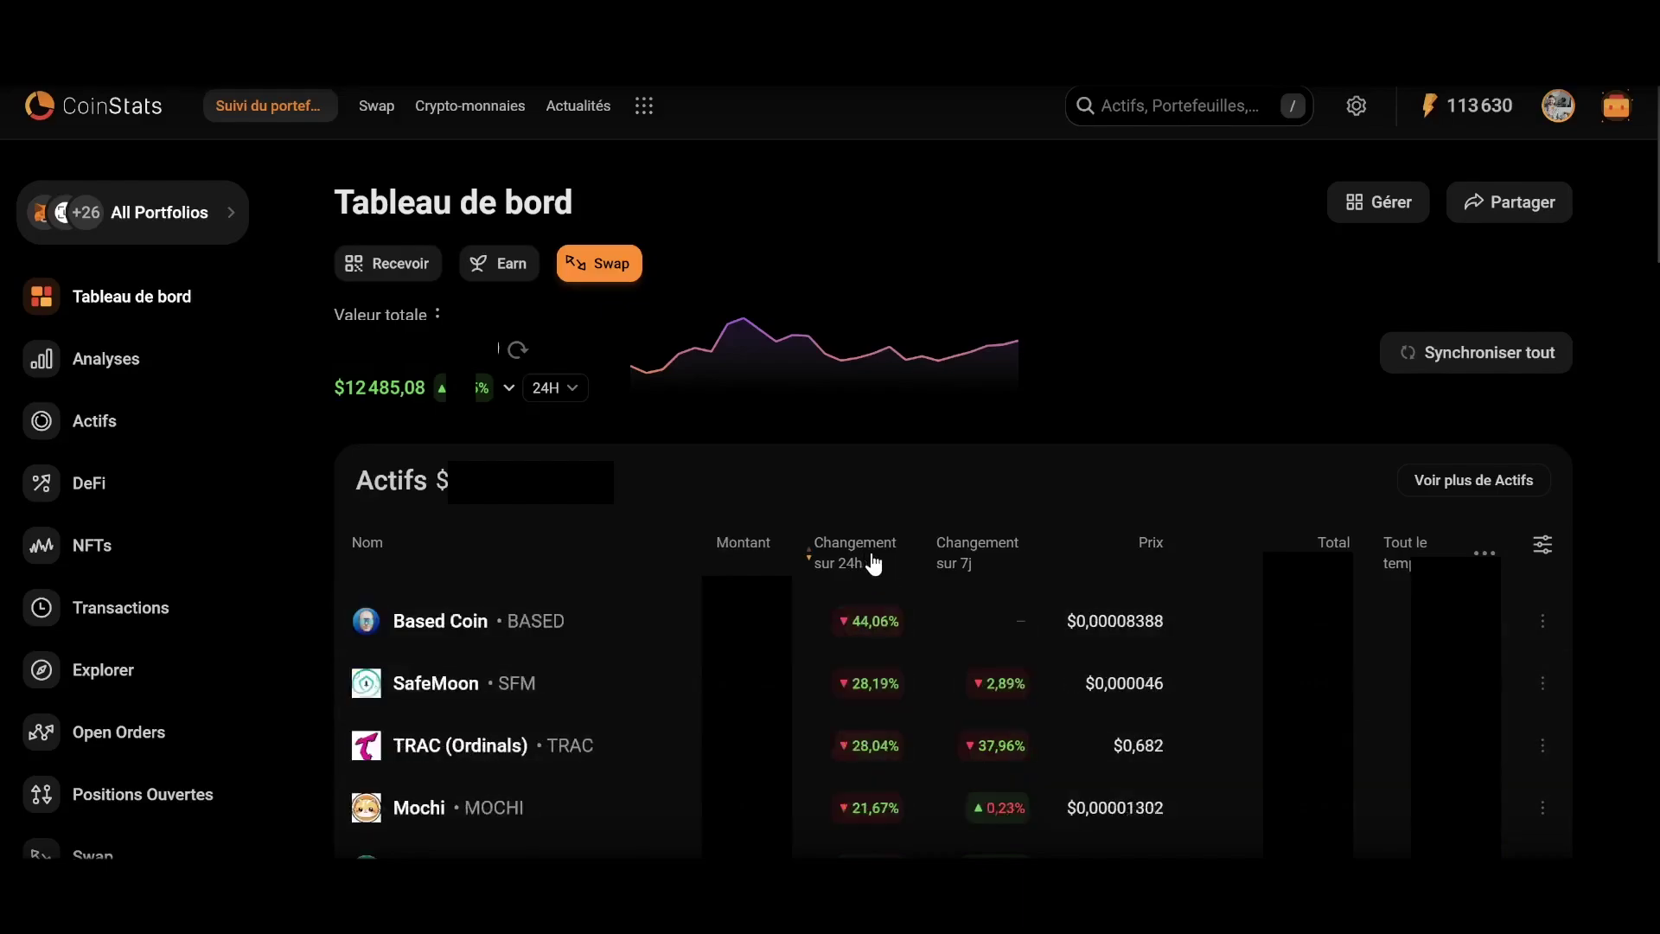
left_click(869, 564)
left_click(870, 563)
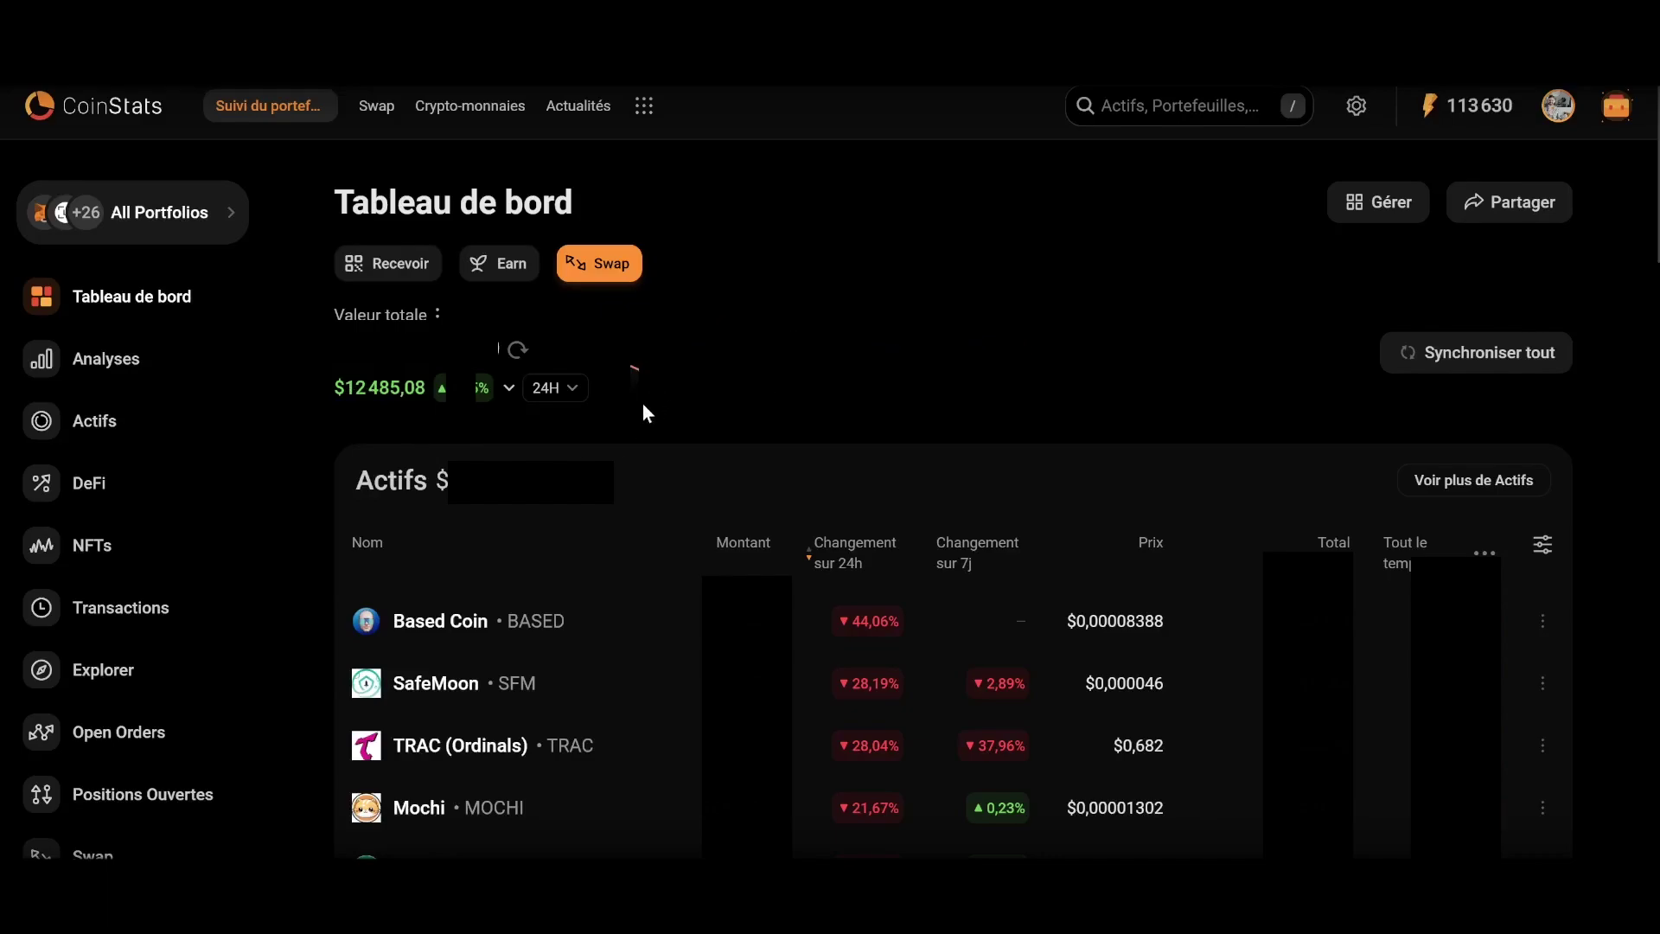
- Set the period of the portfolio's total value chart to 1M
left_click(564, 391)
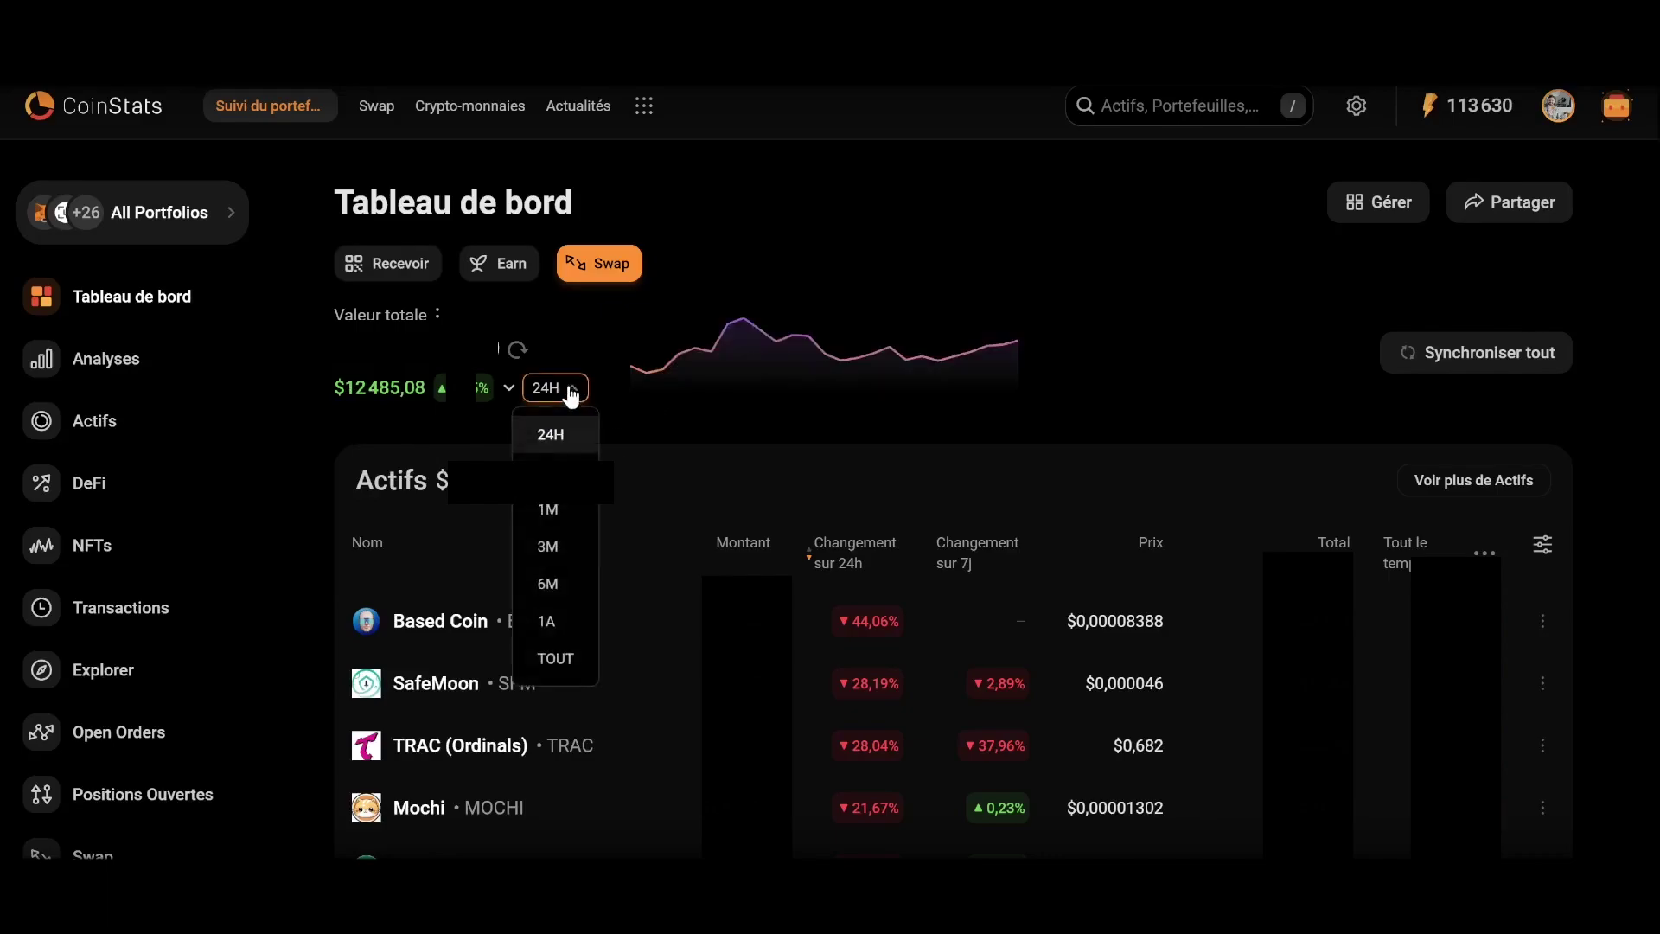
left_click(566, 517)
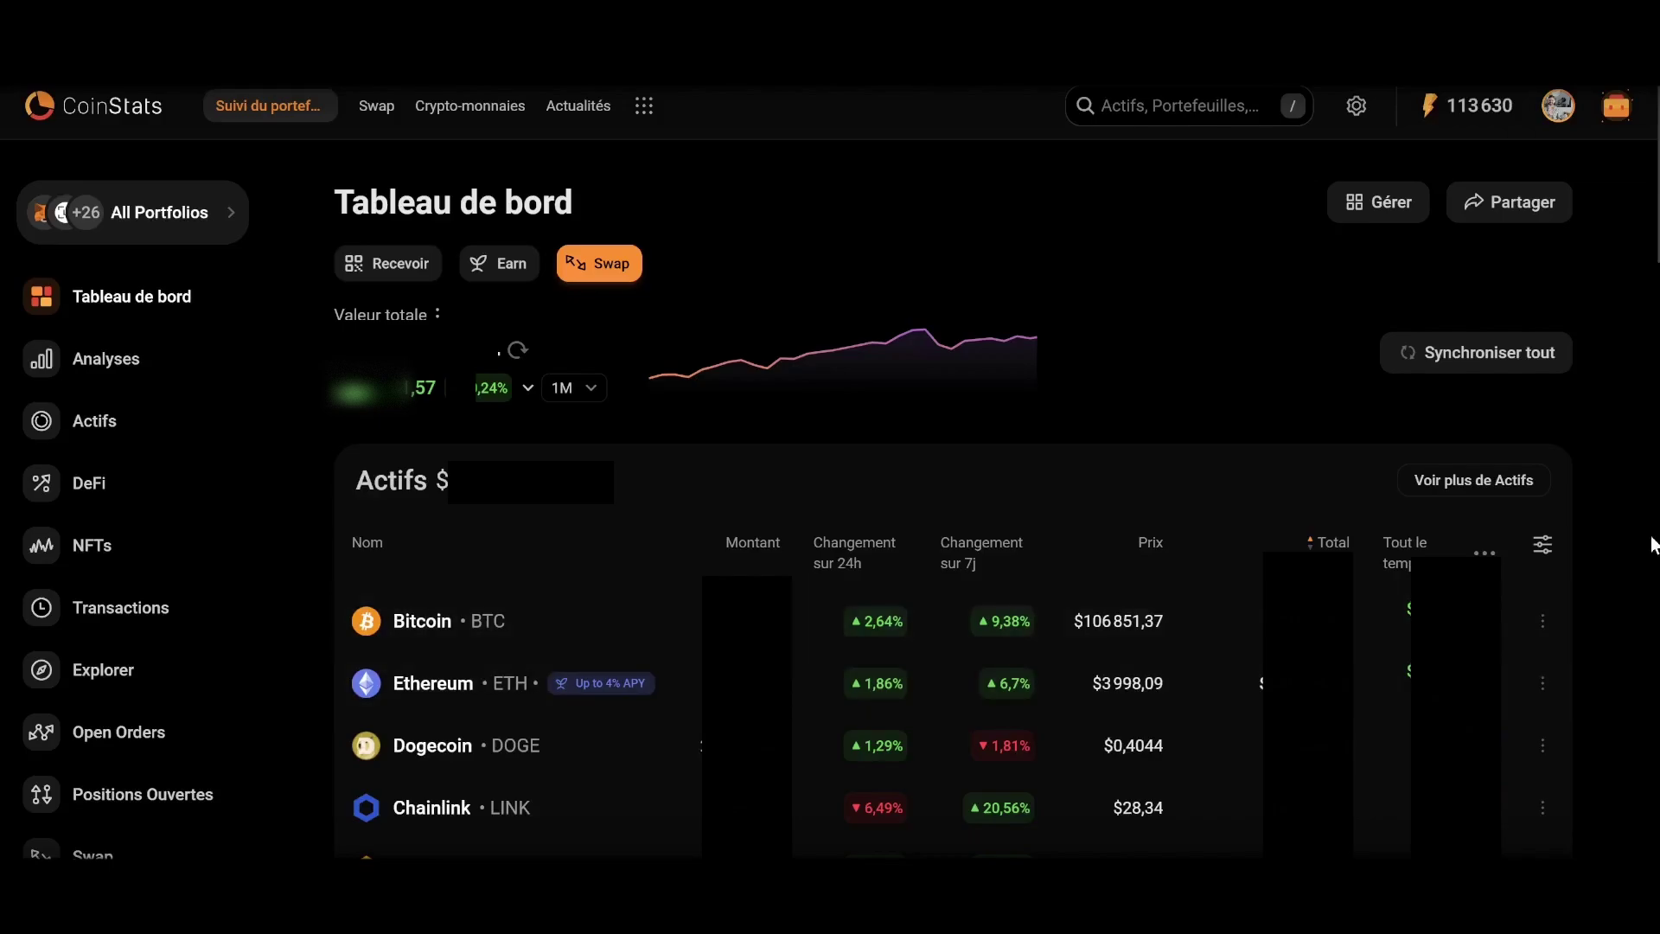
- Open Bitcoin's Avoirs section, review the wallets and exchanges holding it, and return to portfolio tracking
left_click(426, 626)
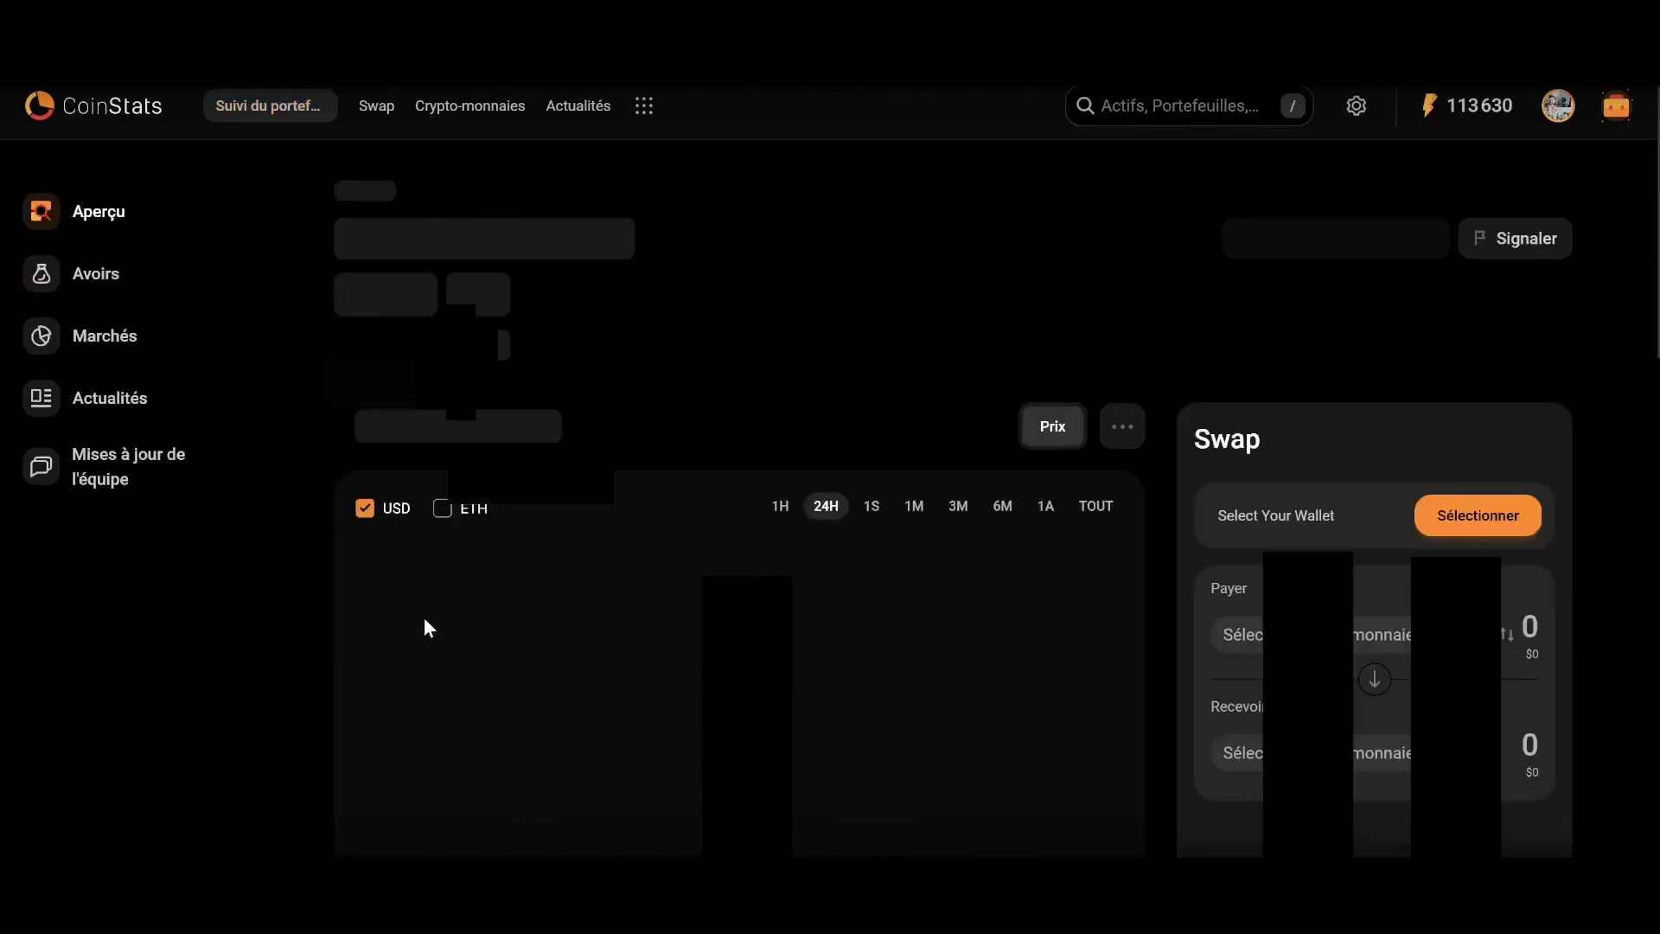
left_click(95, 288)
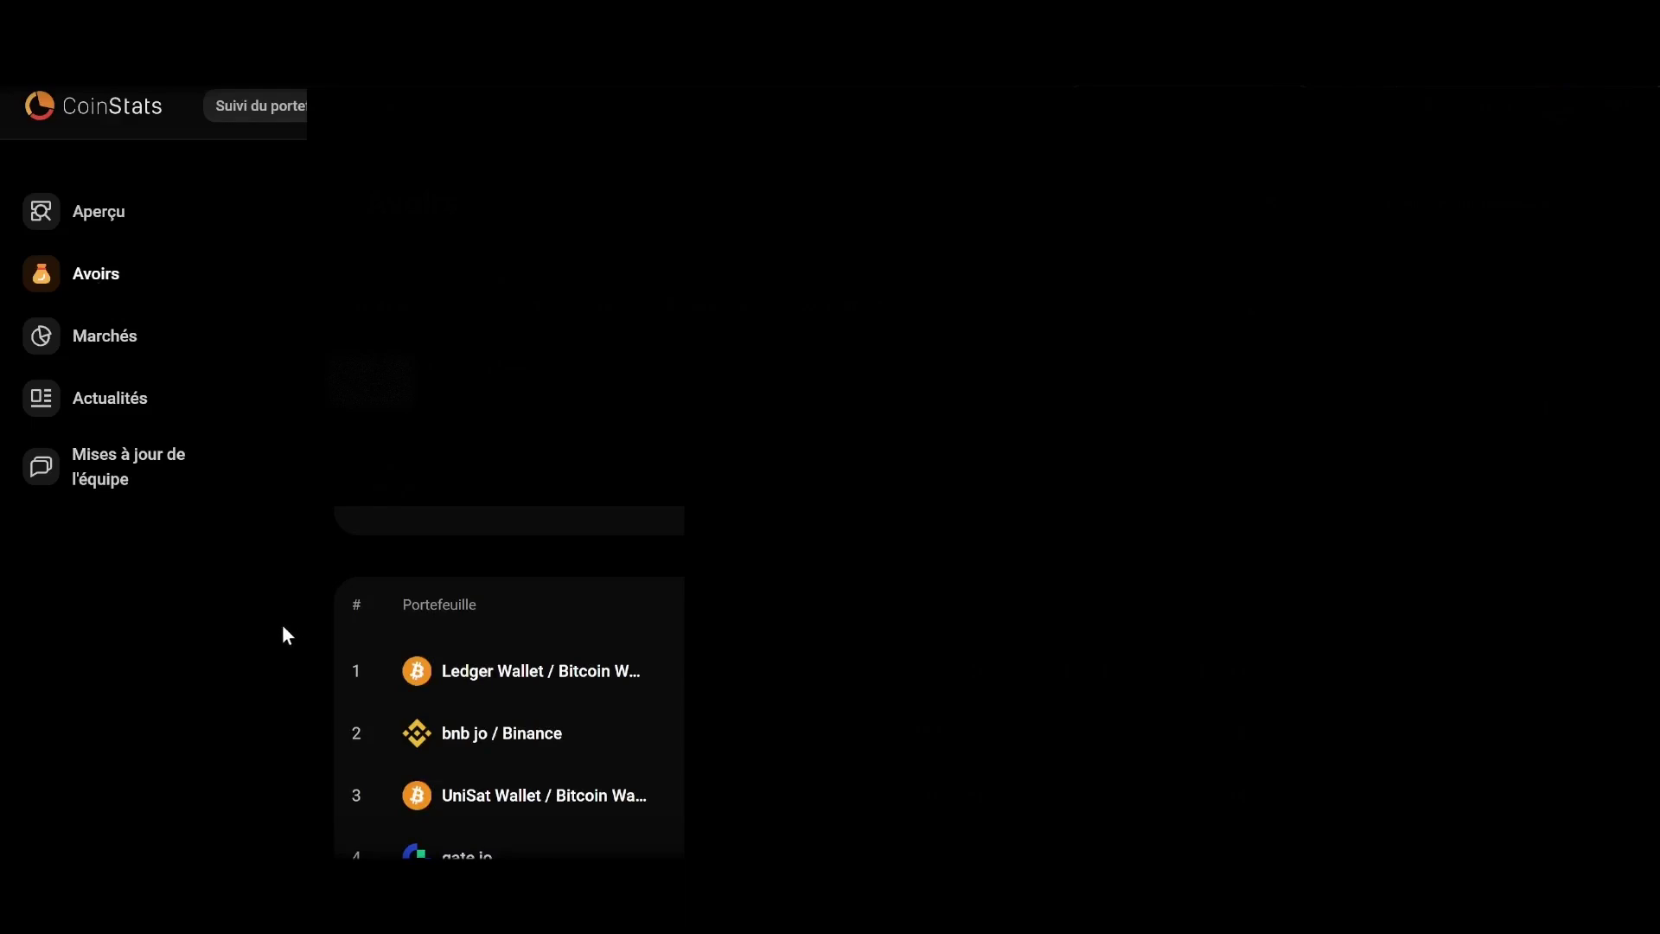
scroll(281, 633, "down", 2)
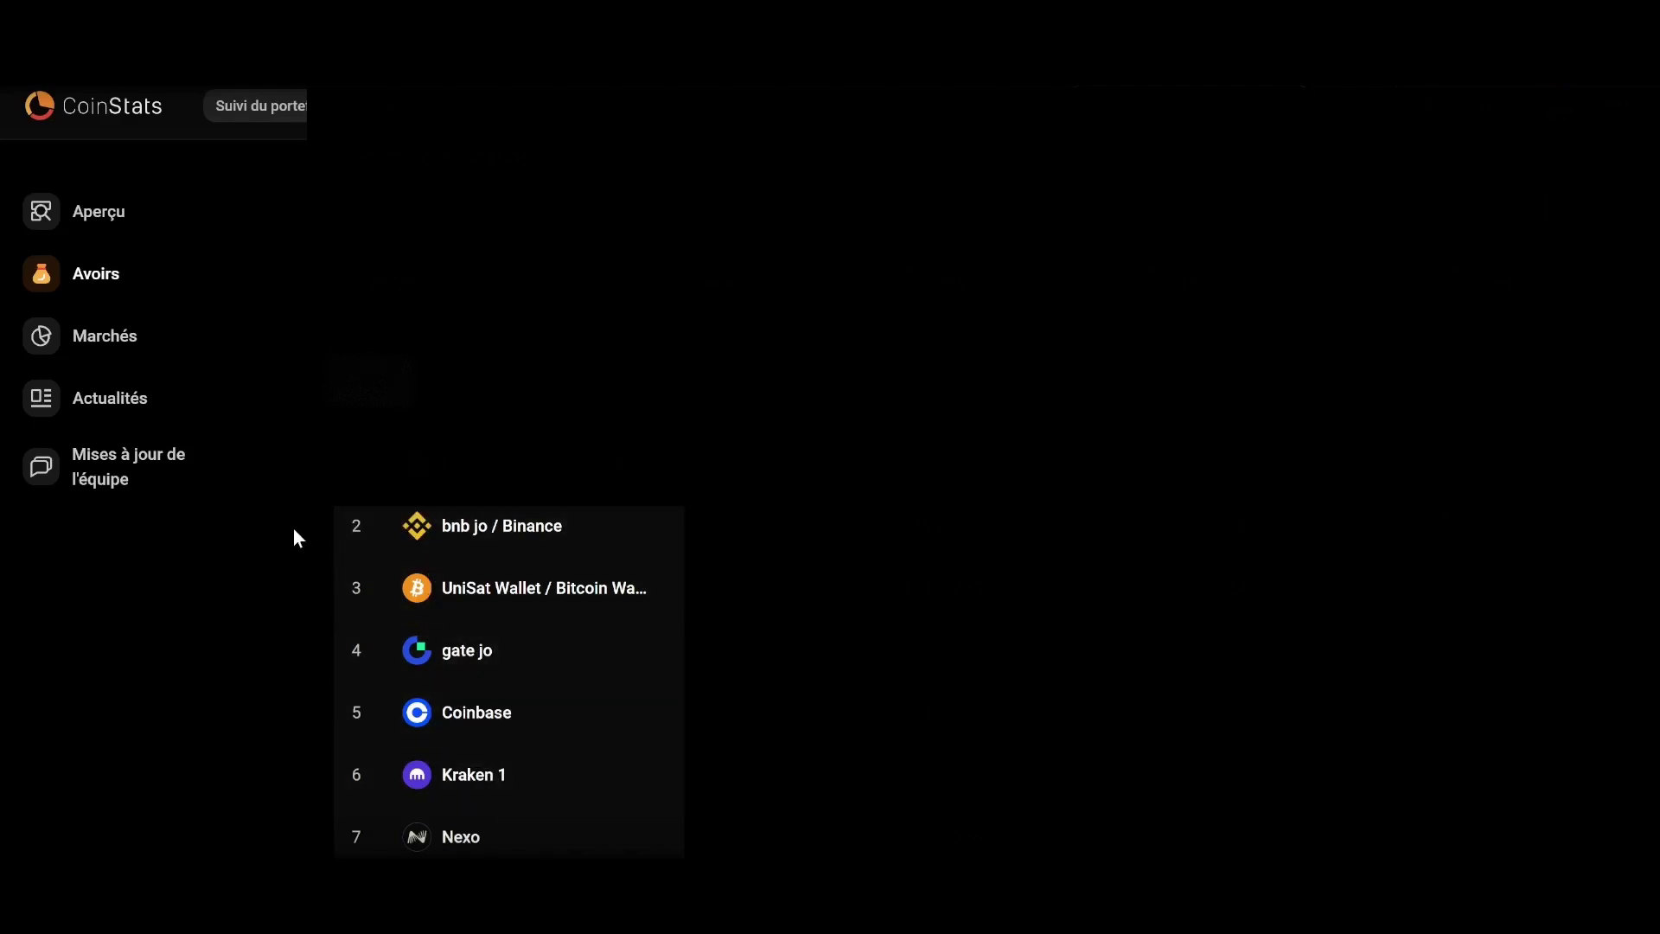
left_click(253, 108)
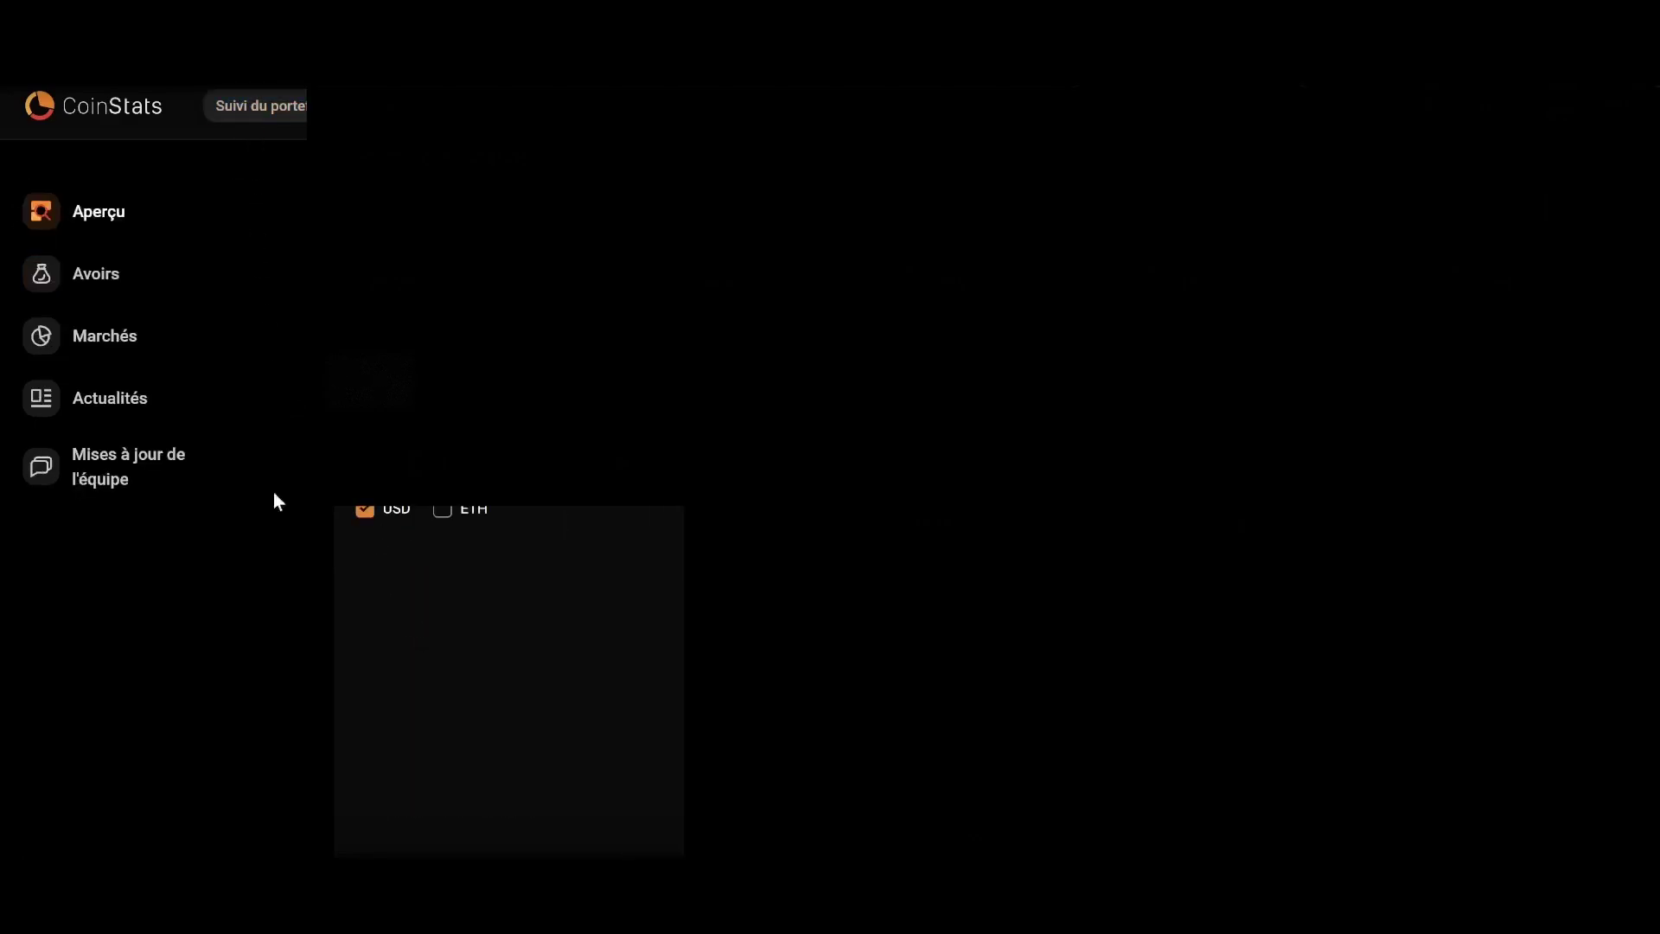
- Display the coin's Avoirs section with its holdings by wallet, and go back to the portfolio dashboard
left_click(90, 279)
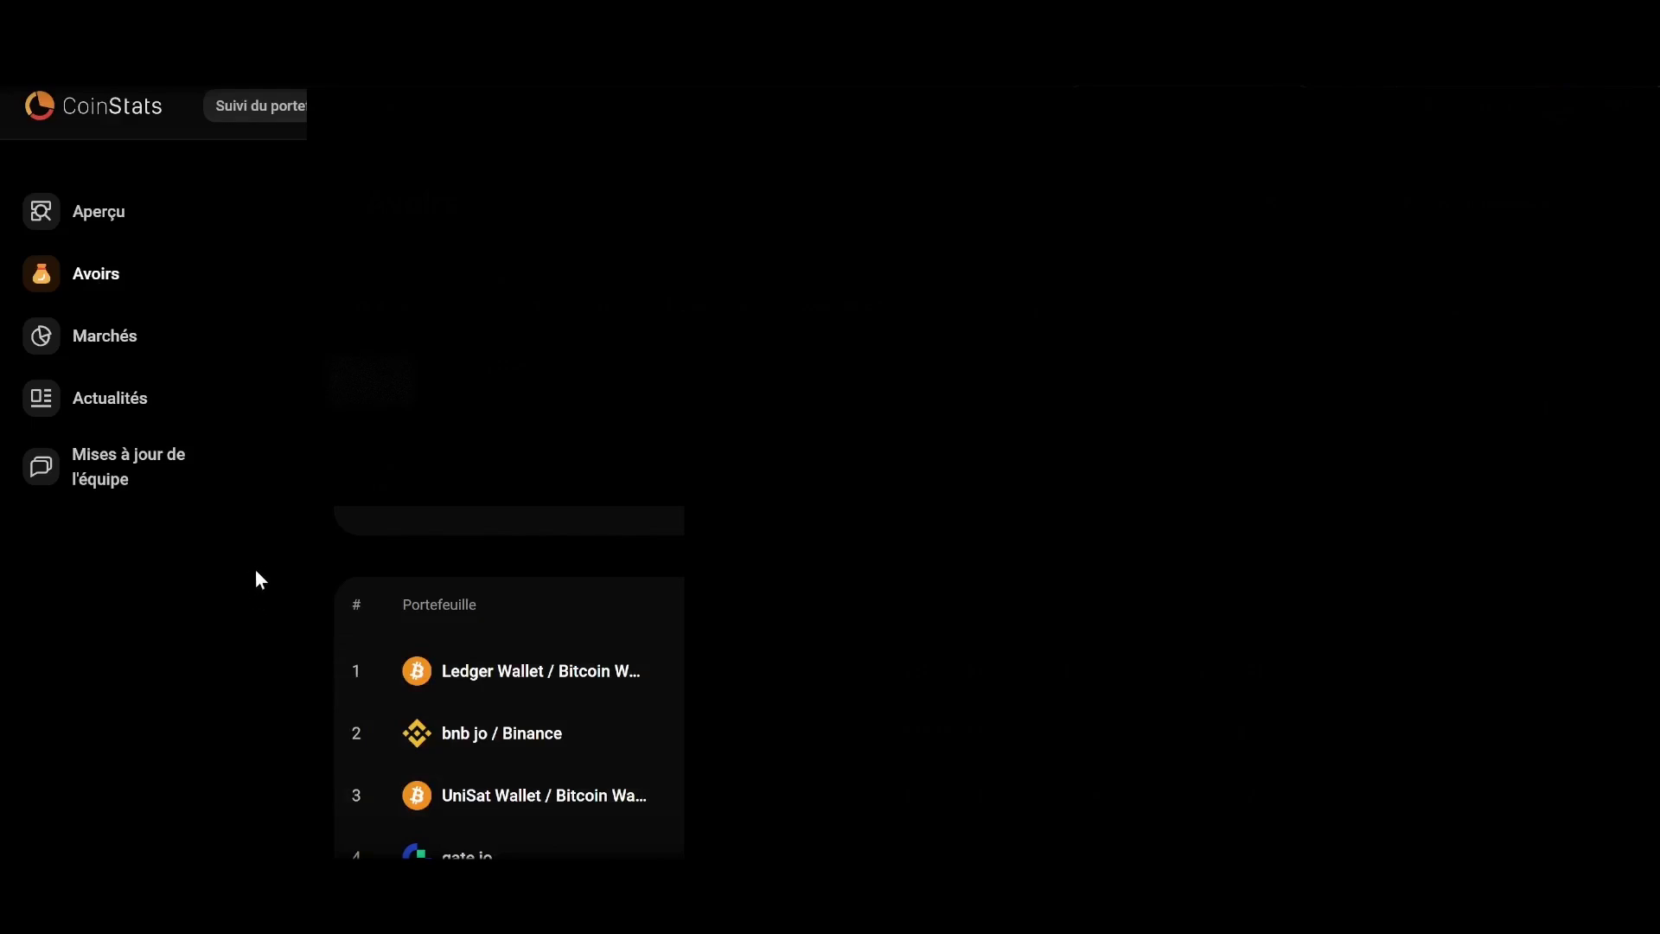
left_click(292, 111)
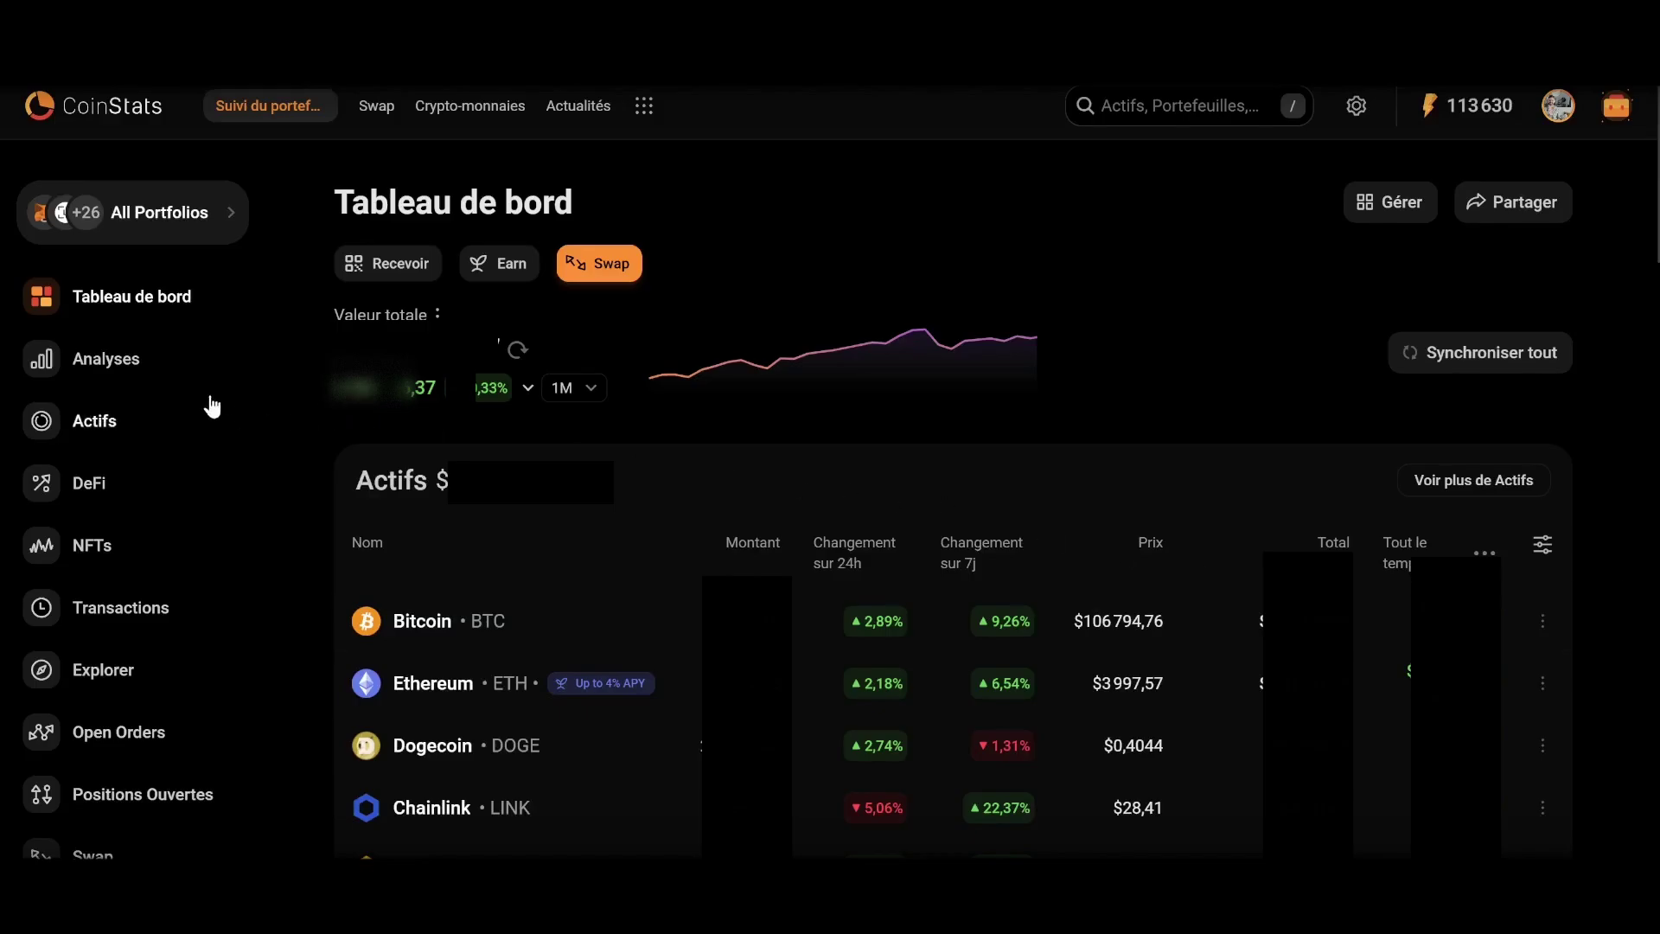
- Open the dialog for adding a portfolio, browse the supported exchanges and wallets, and close it
left_click(229, 218)
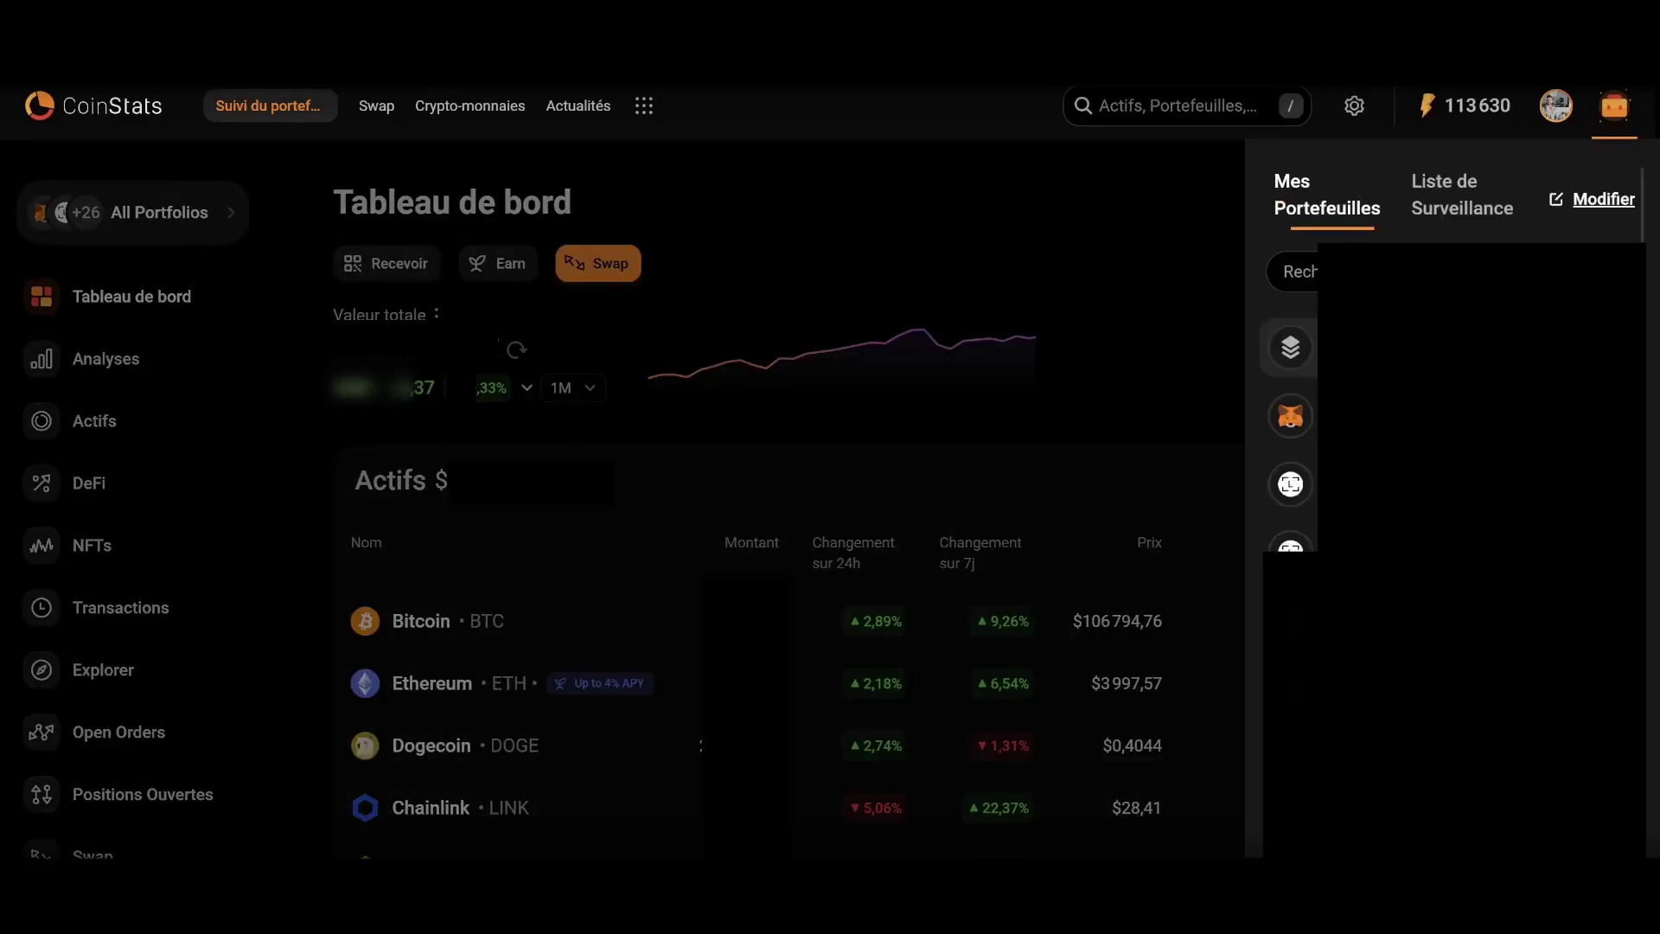
left_click(1452, 813)
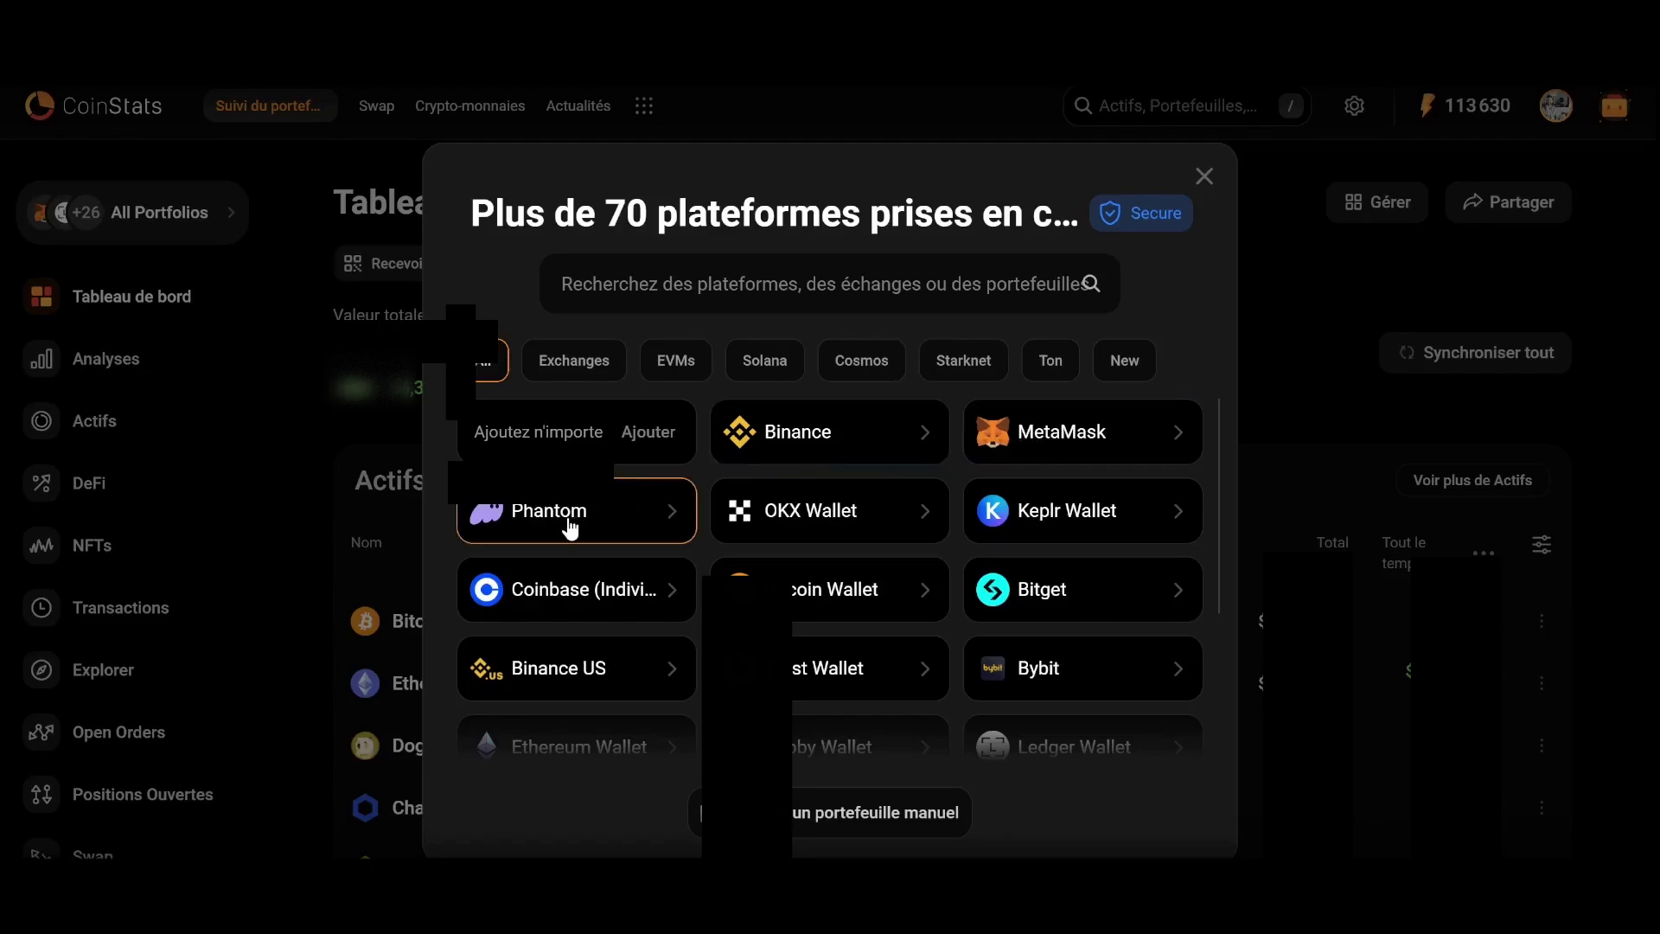
scroll(863, 515, "down", 1)
scroll(1024, 503, "down", 1)
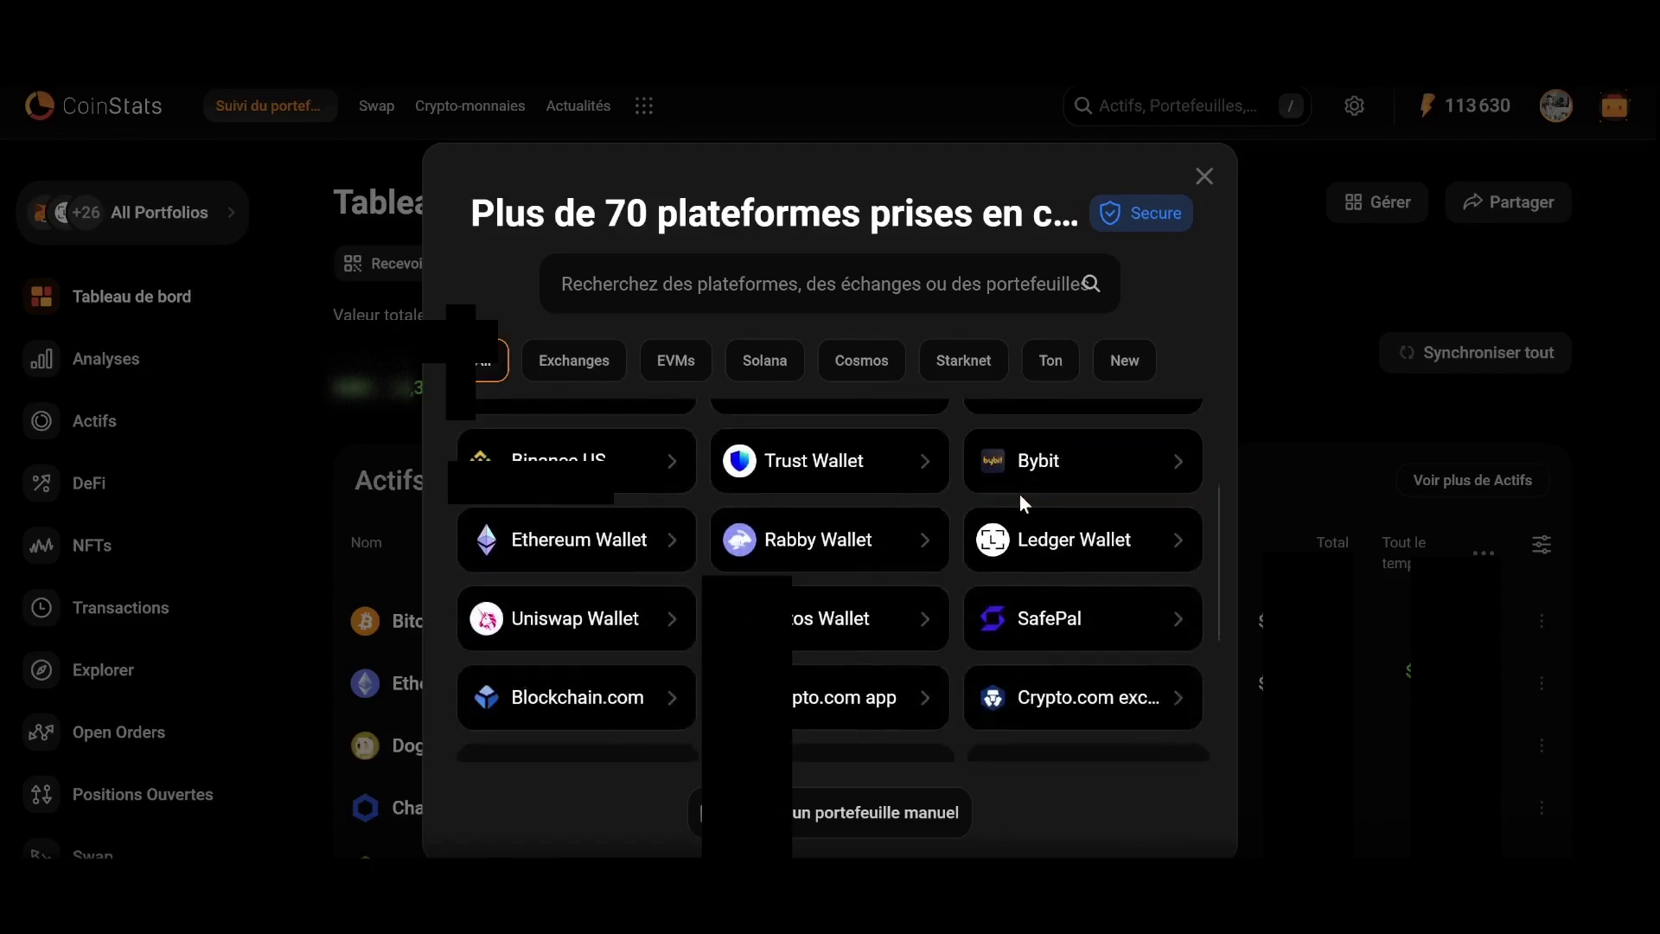
scroll(571, 514, "down", 1)
scroll(863, 536, "down", 1)
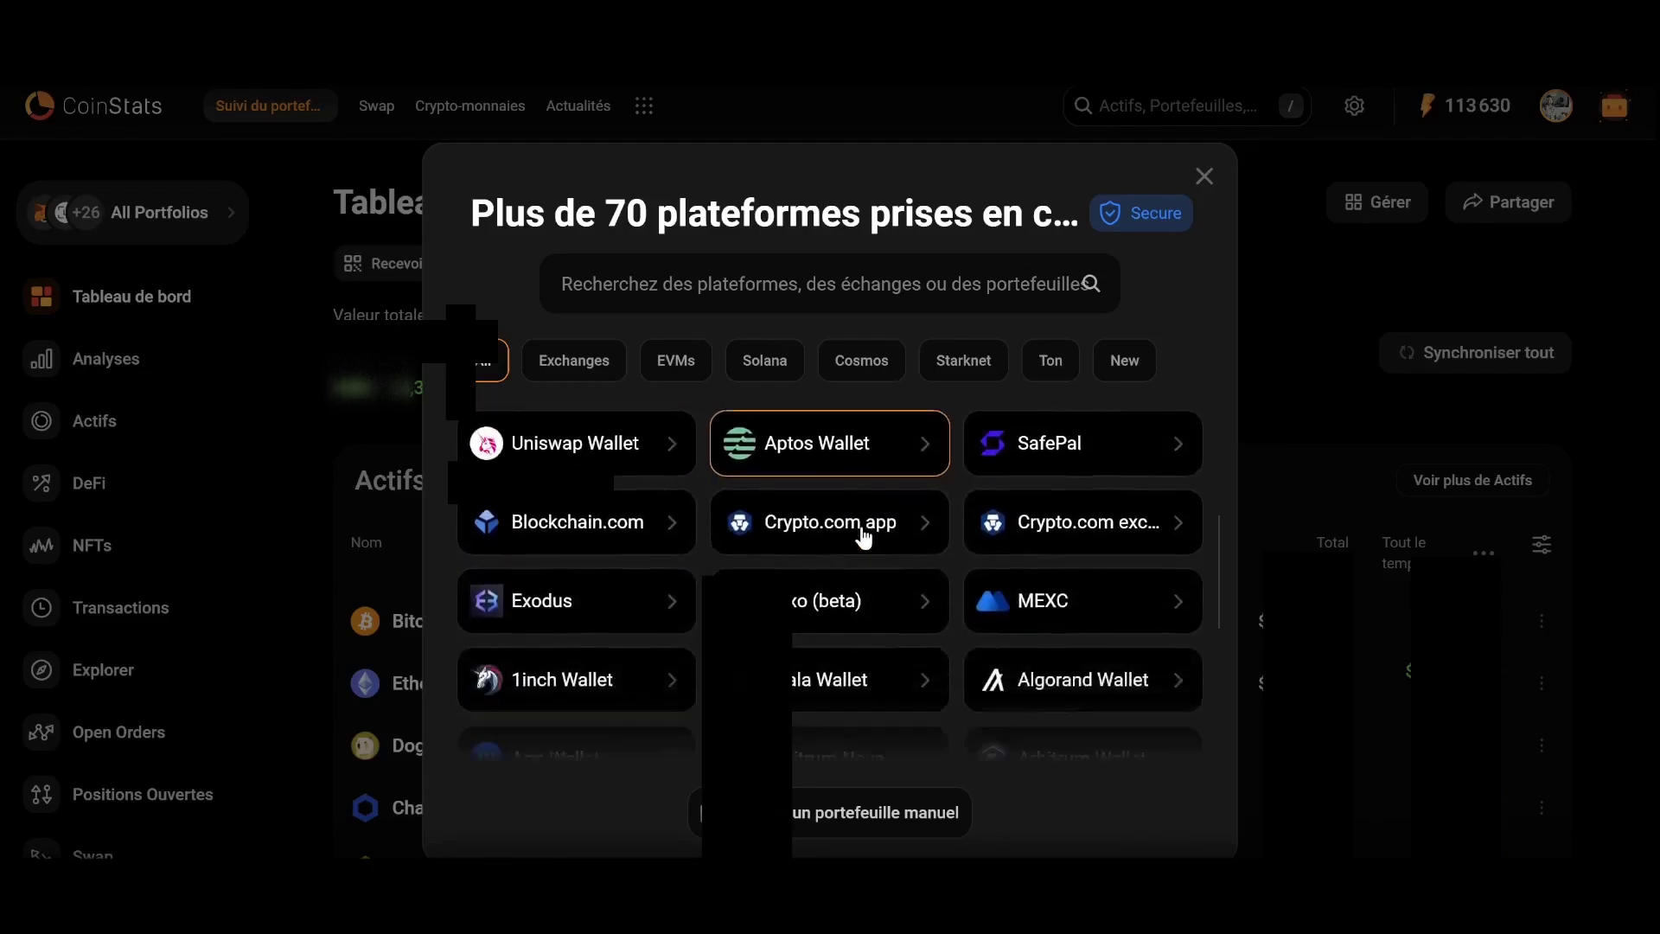
scroll(636, 545, "down", 1)
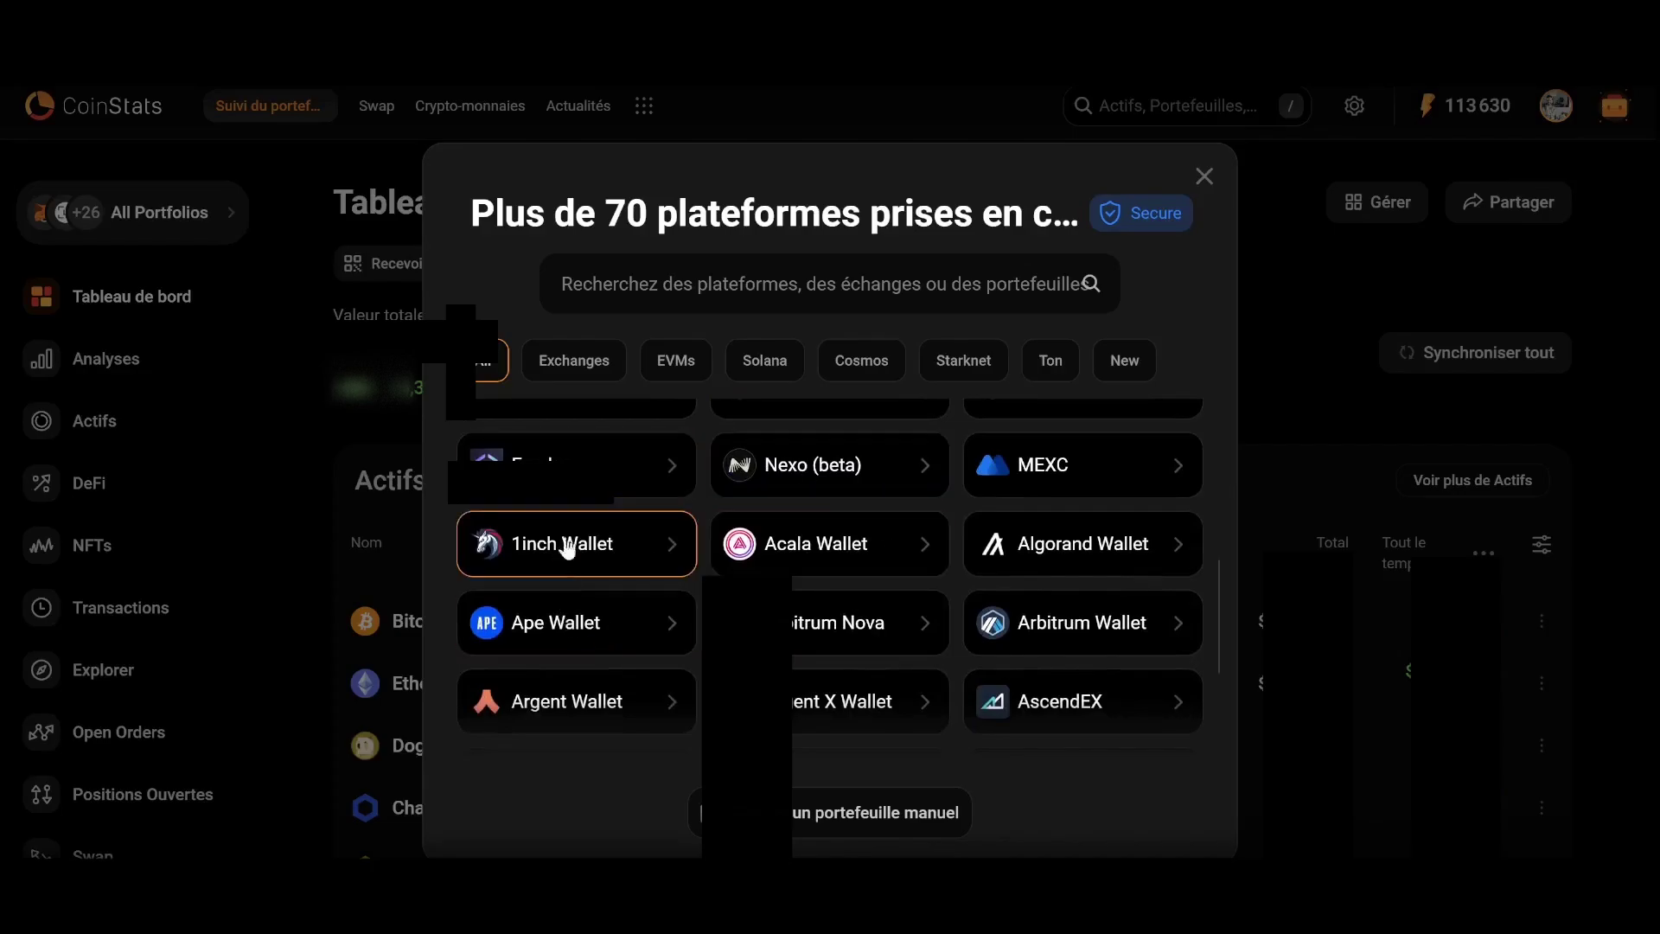
scroll(752, 596, "down", 2)
scroll(839, 553, "down", 2)
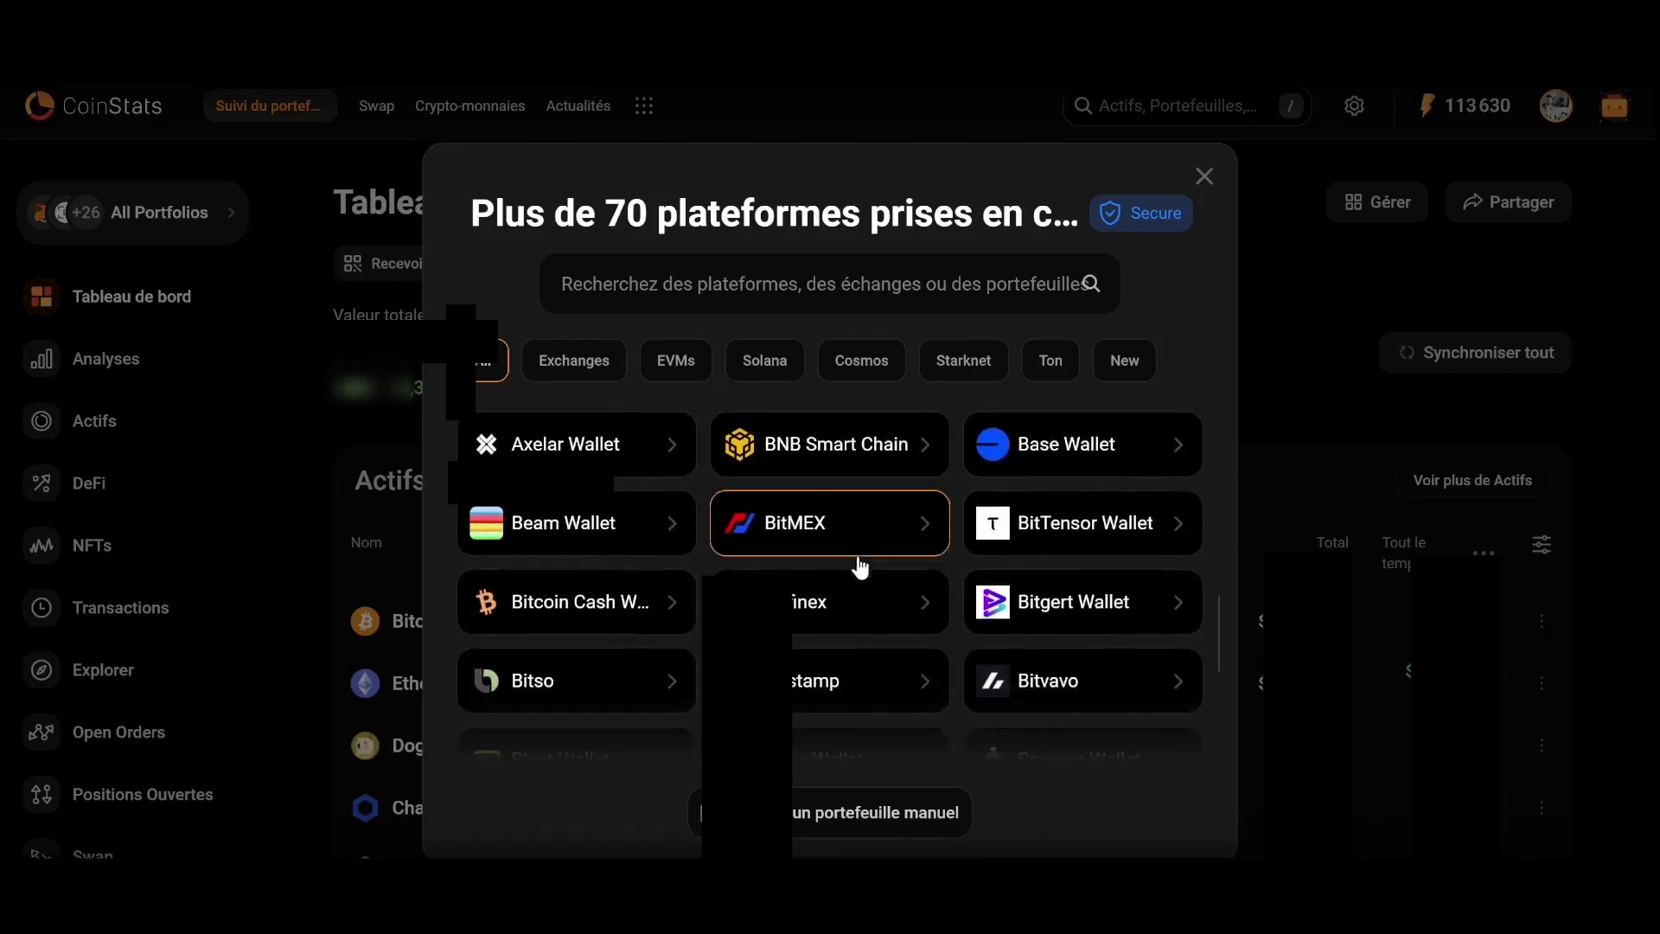
scroll(849, 618, "up", 6)
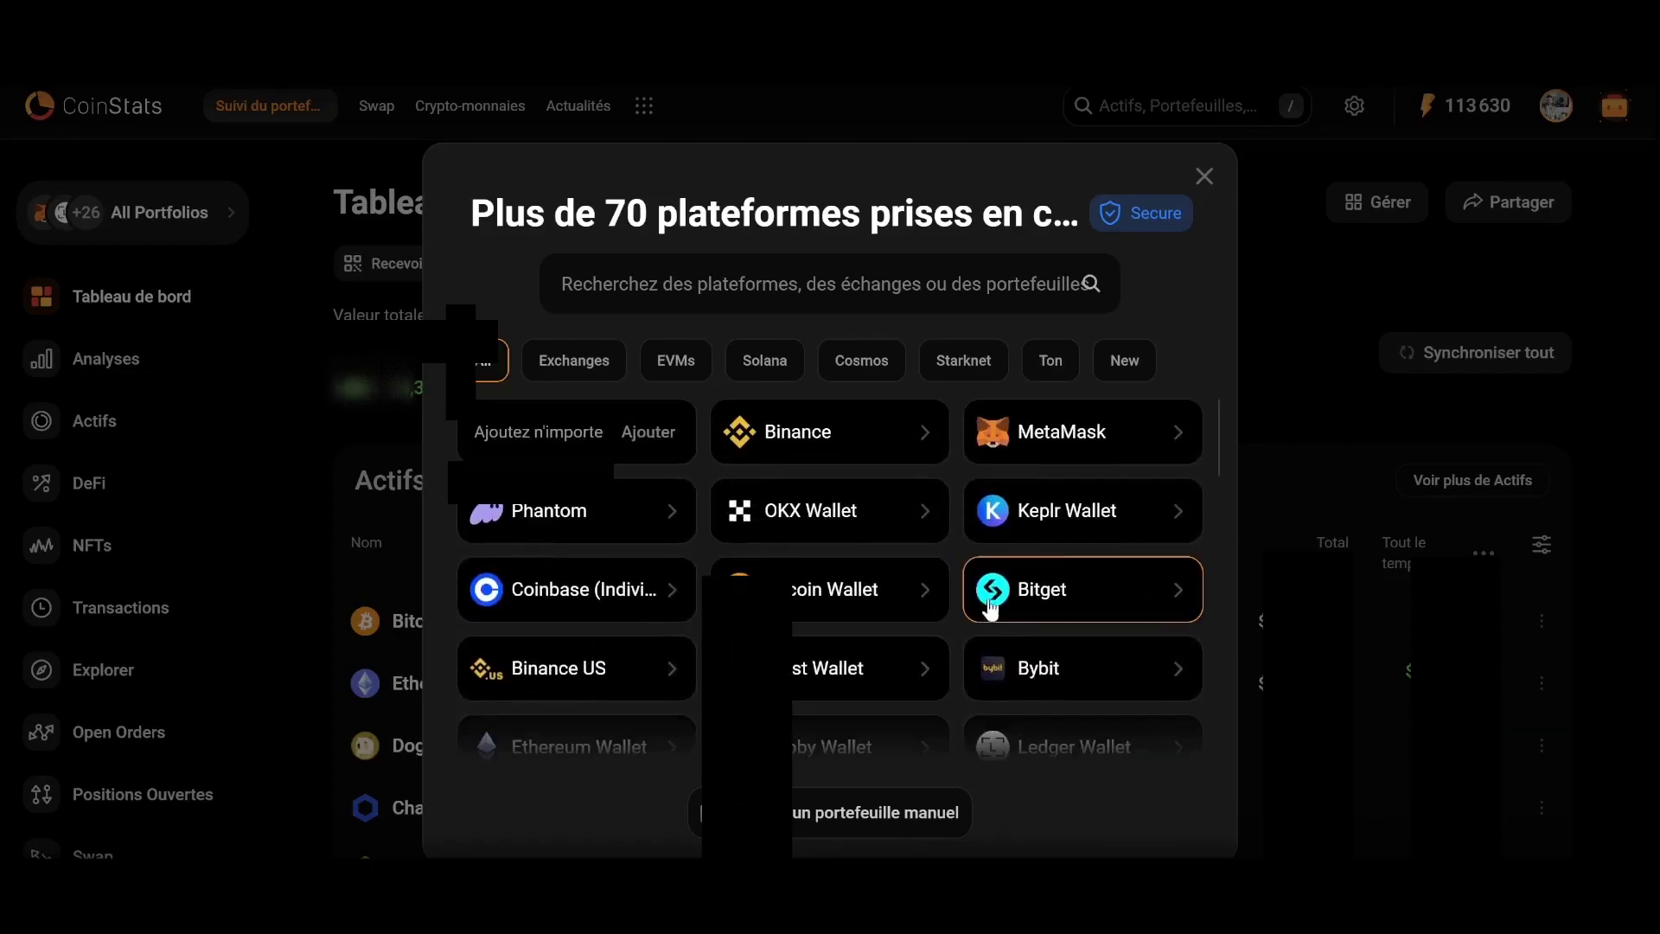
left_click(1204, 177)
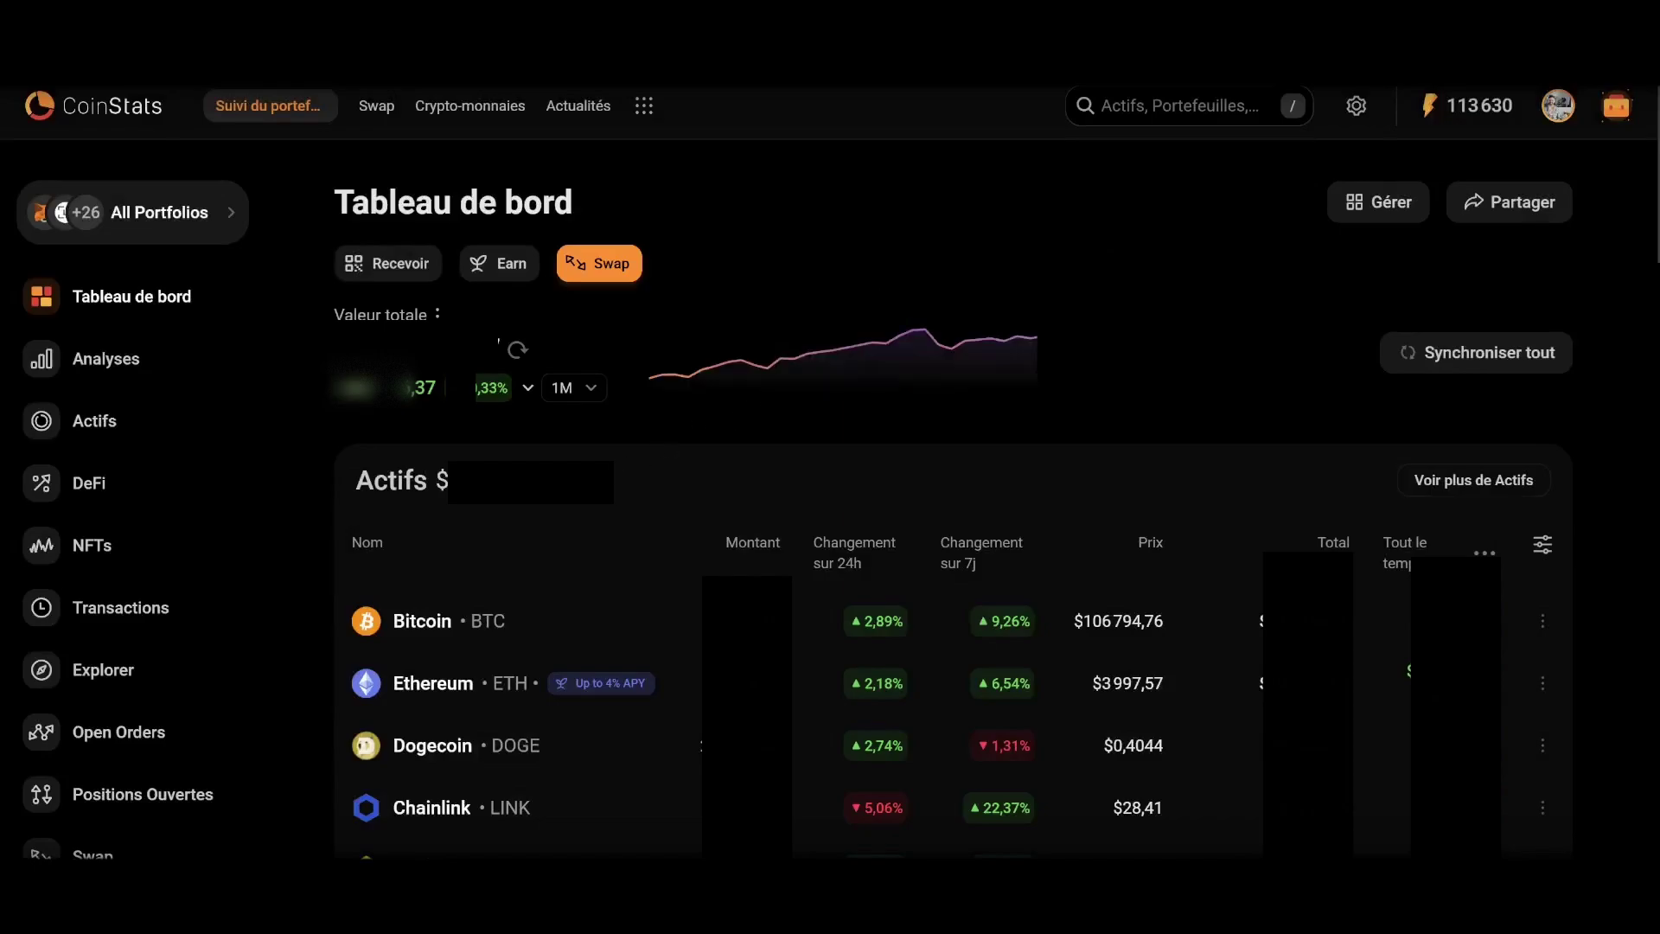
- Examine the DeFi section's vesting, farming, locked and staked positions by protocol
left_click(95, 486)
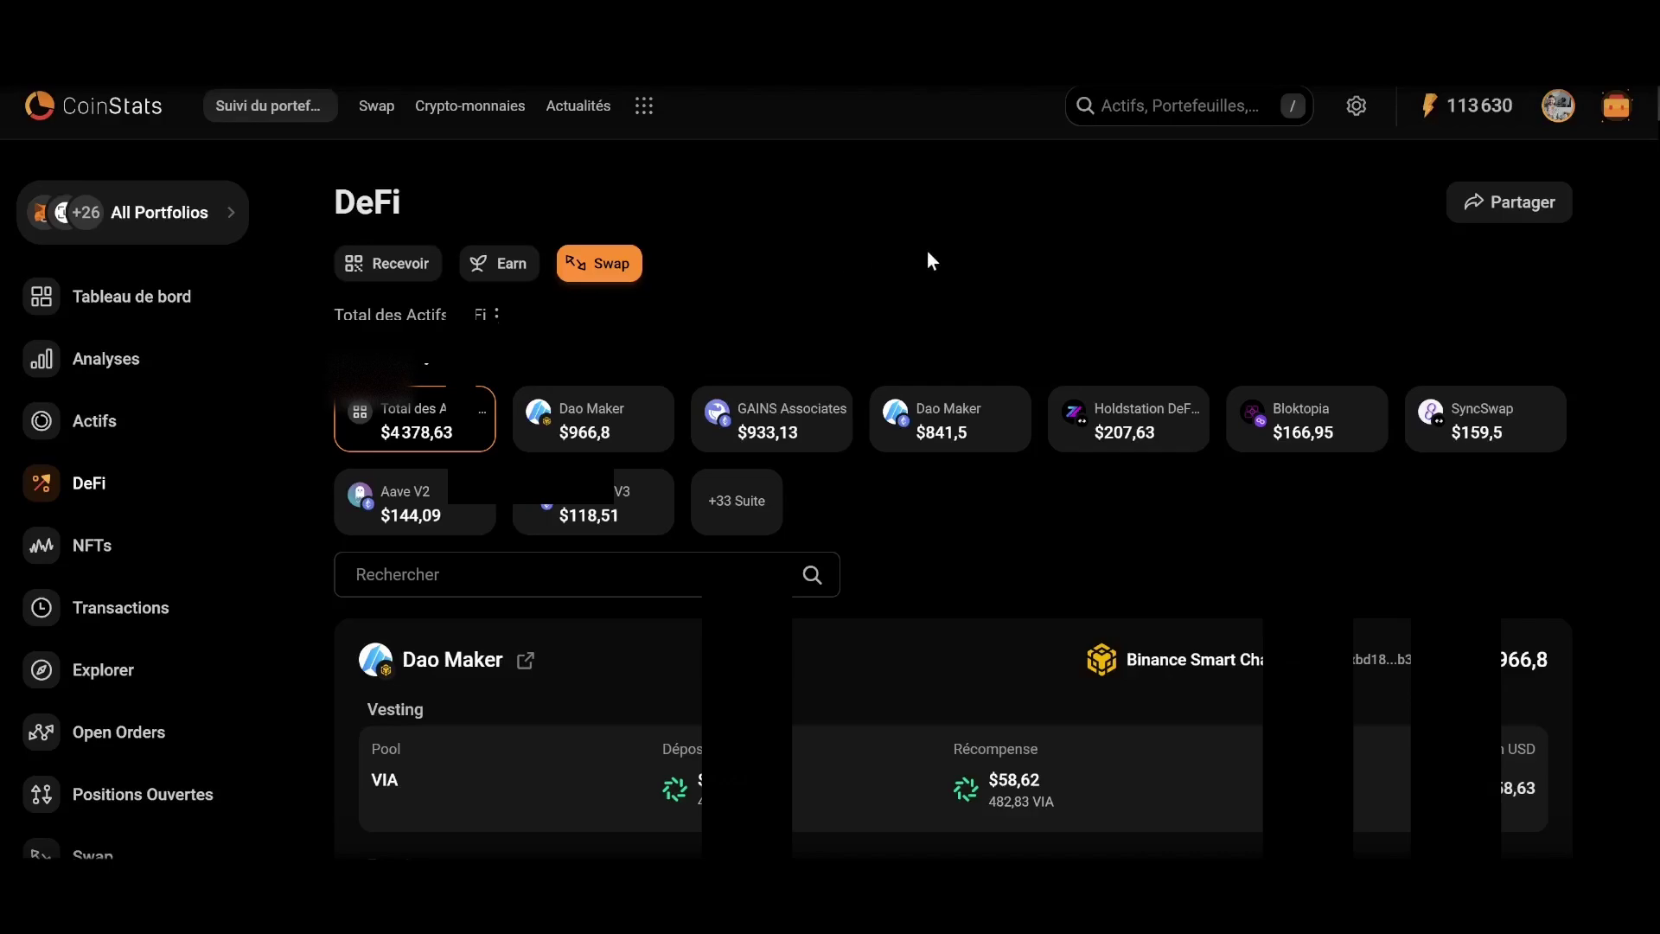
scroll(1607, 475, "down", 3)
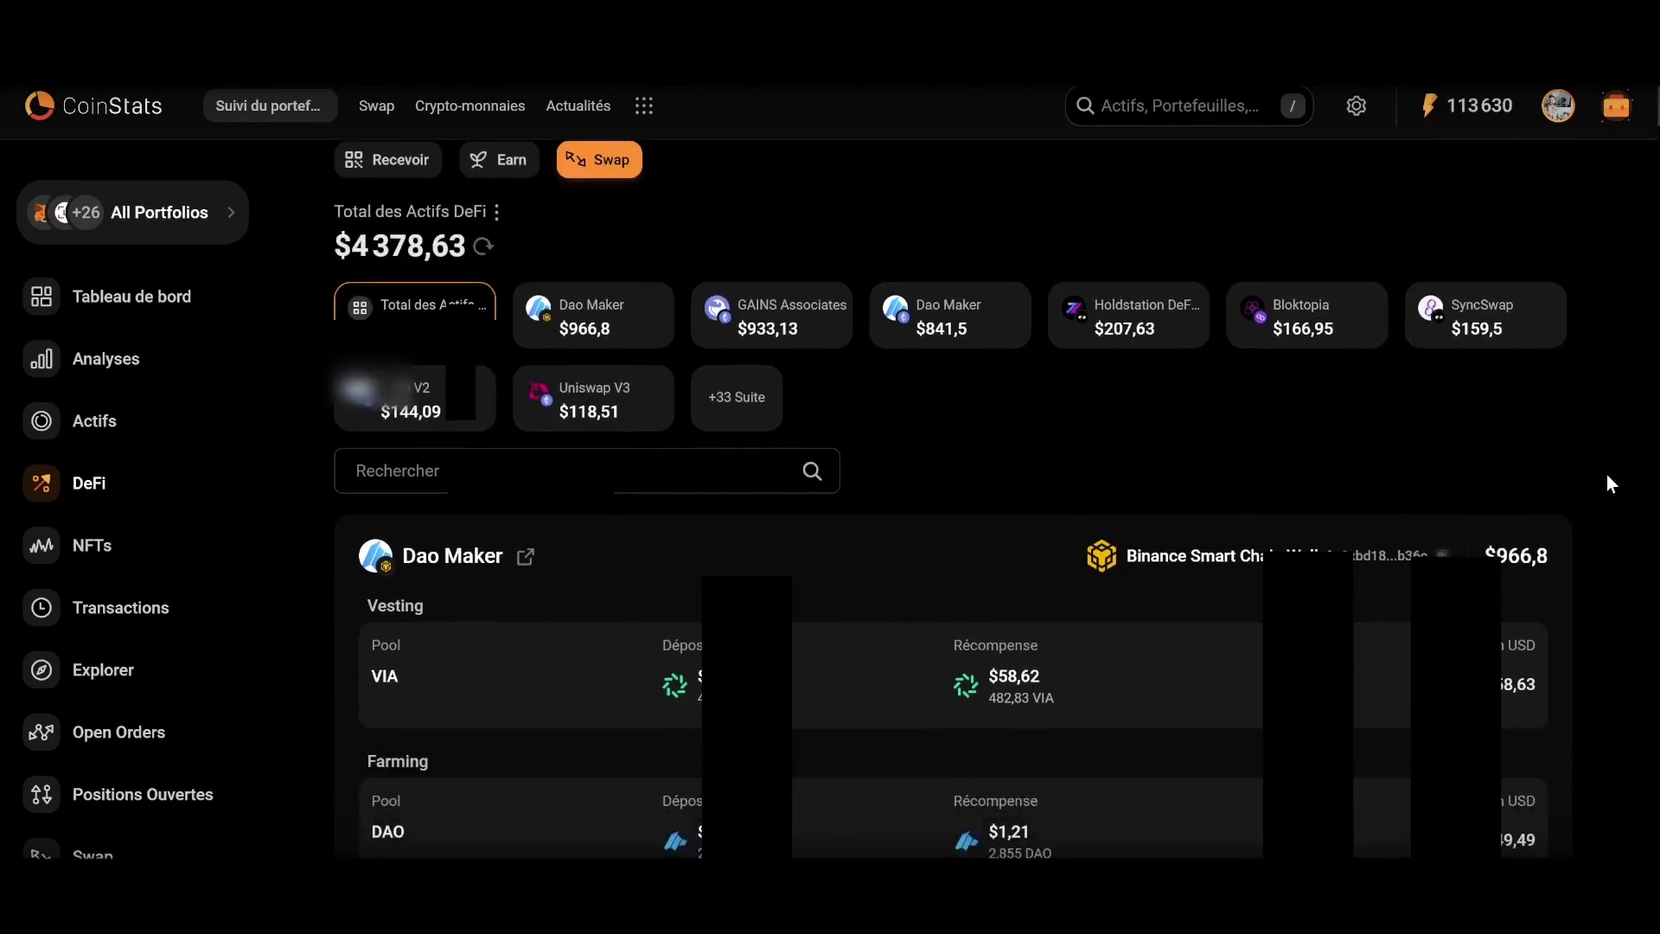
scroll(1606, 474, "down", 1)
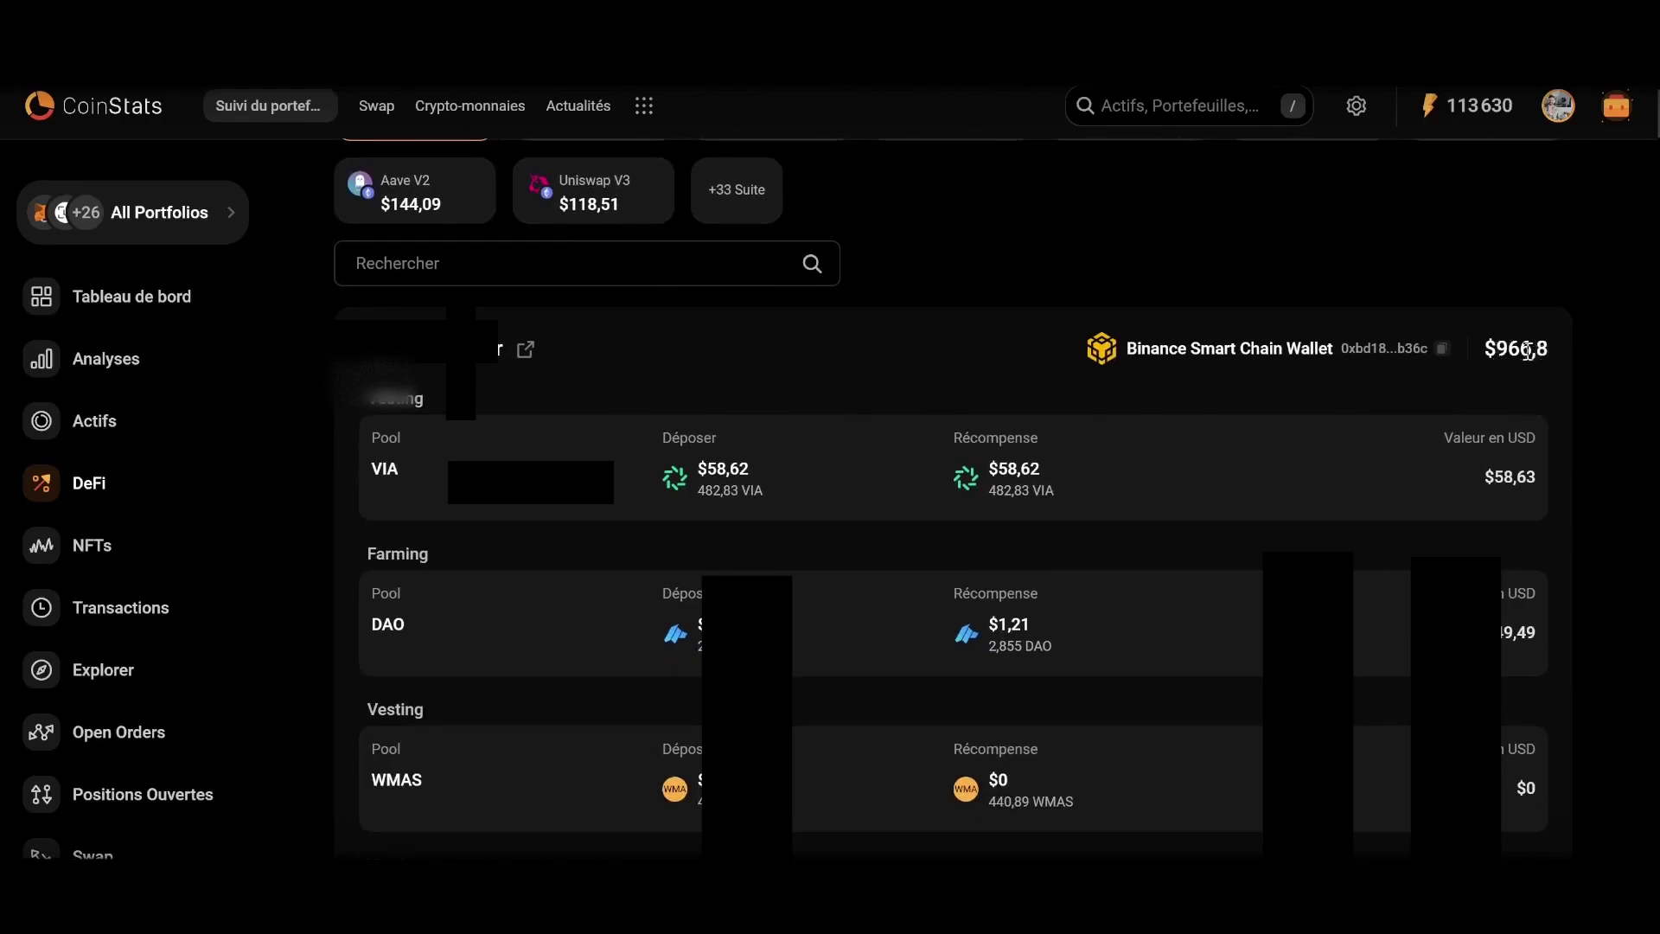
scroll(1469, 380, "down", 12)
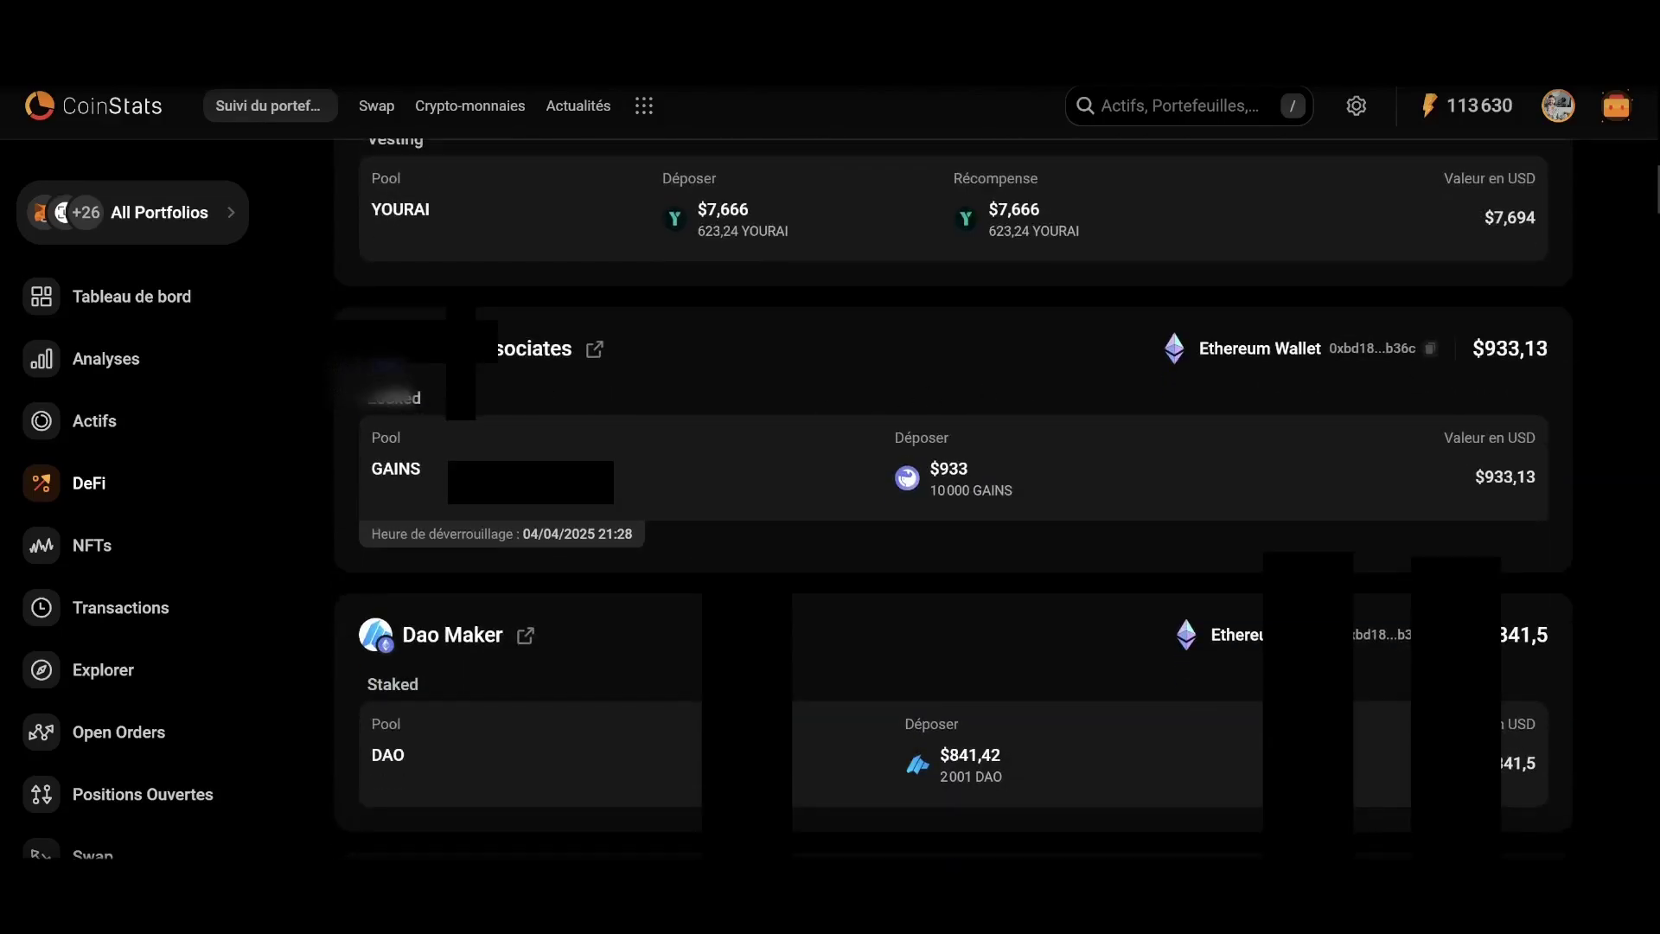
scroll(671, 355, "down", 3)
scroll(672, 354, "down", 1)
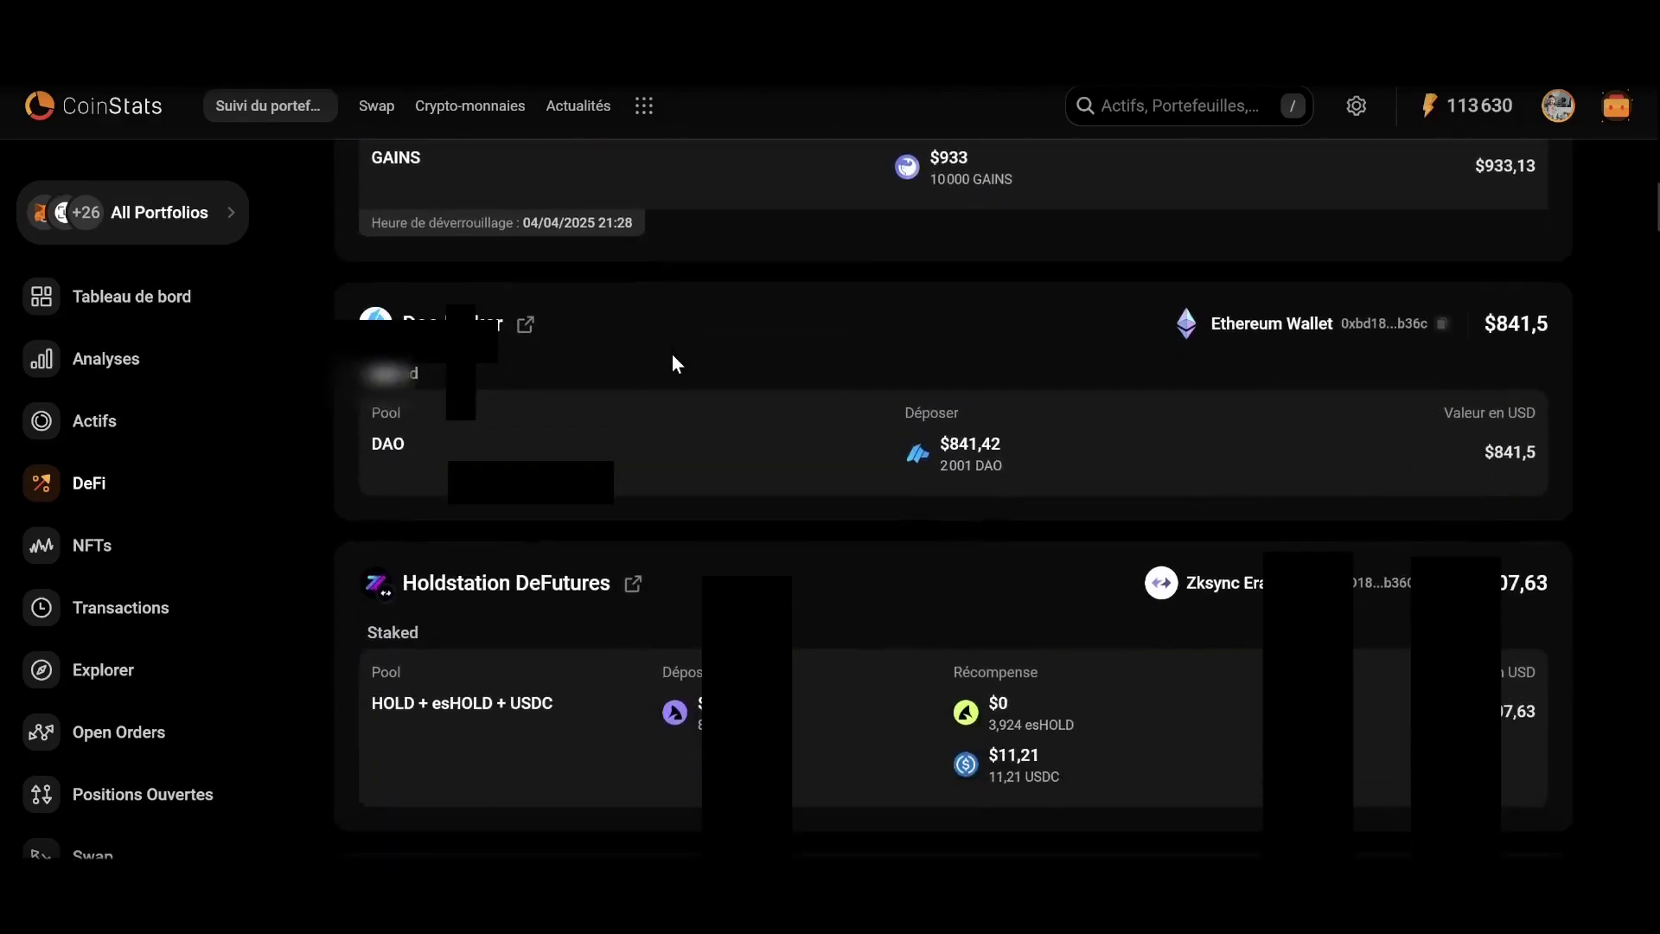
scroll(511, 356, "down", 2)
scroll(582, 381, "down", 8)
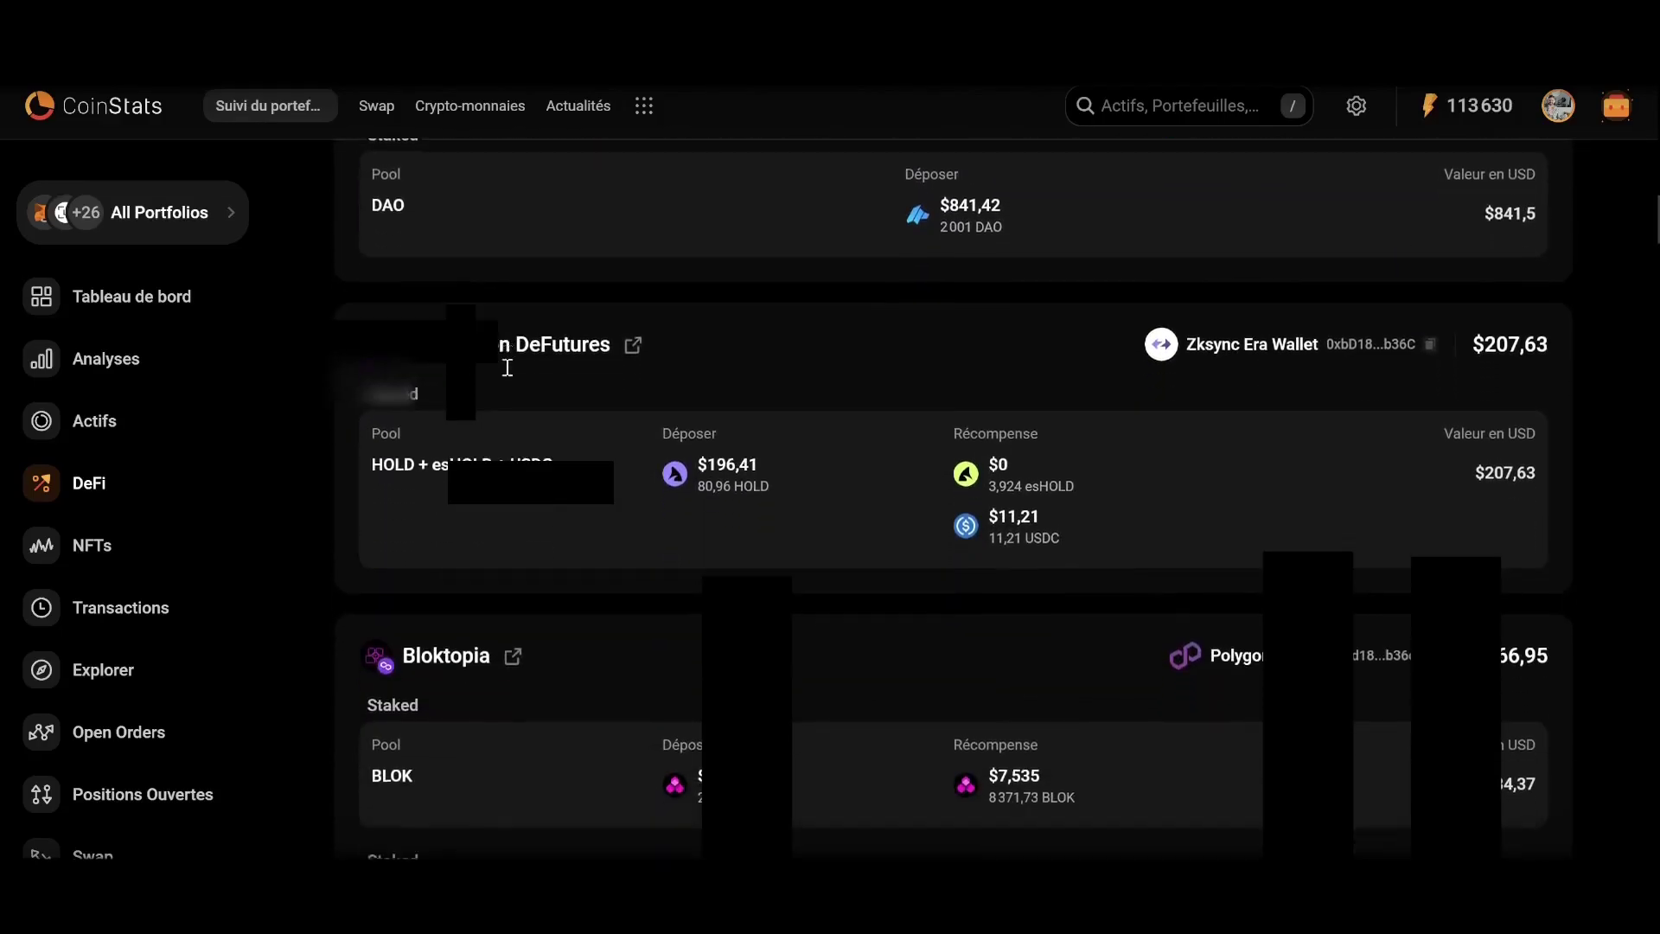
scroll(649, 432, "up", 9)
scroll(649, 470, "up", 15)
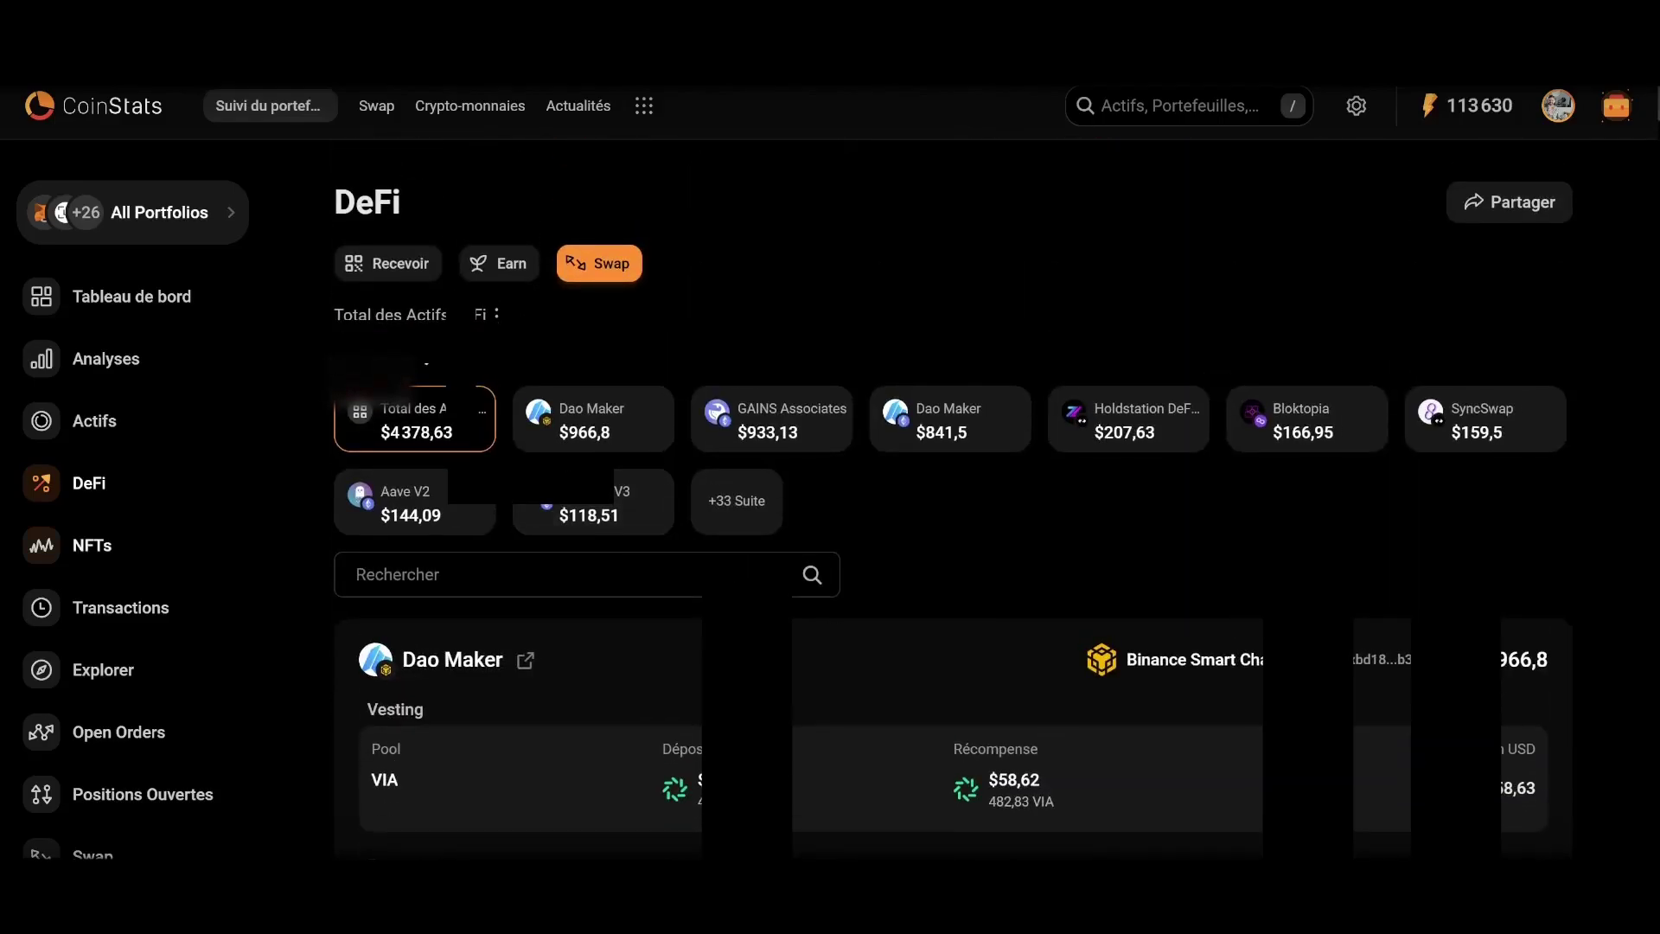
- Browse the NFT collections and their values in the NFTs section
left_click(90, 550)
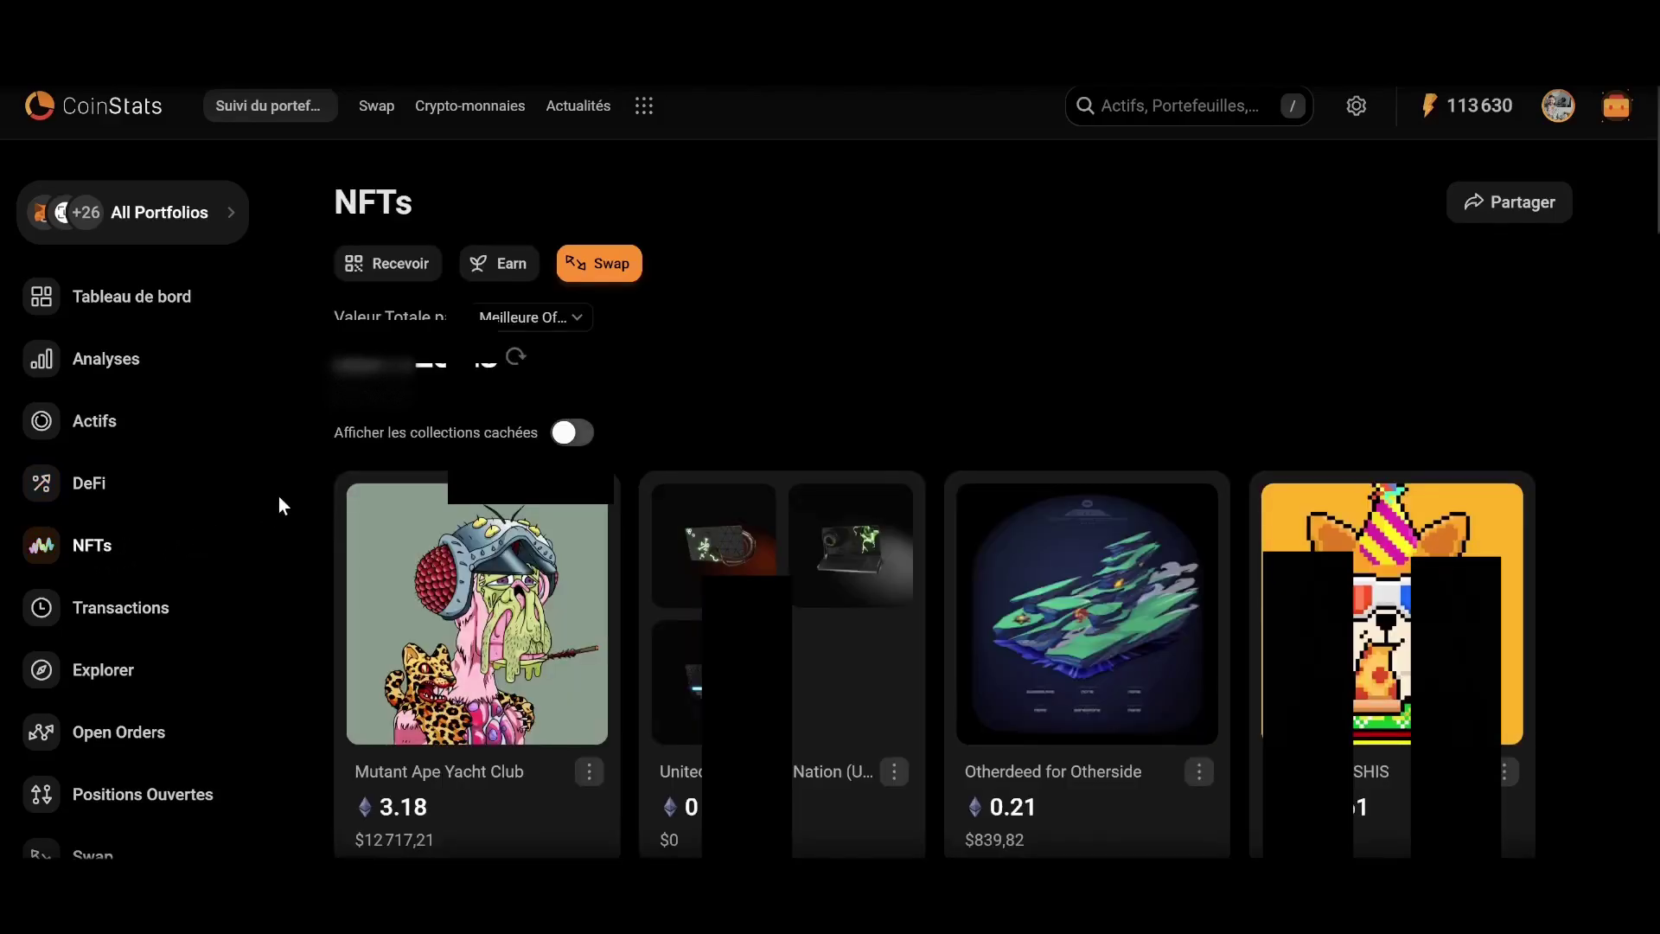
scroll(279, 499, "down", 1)
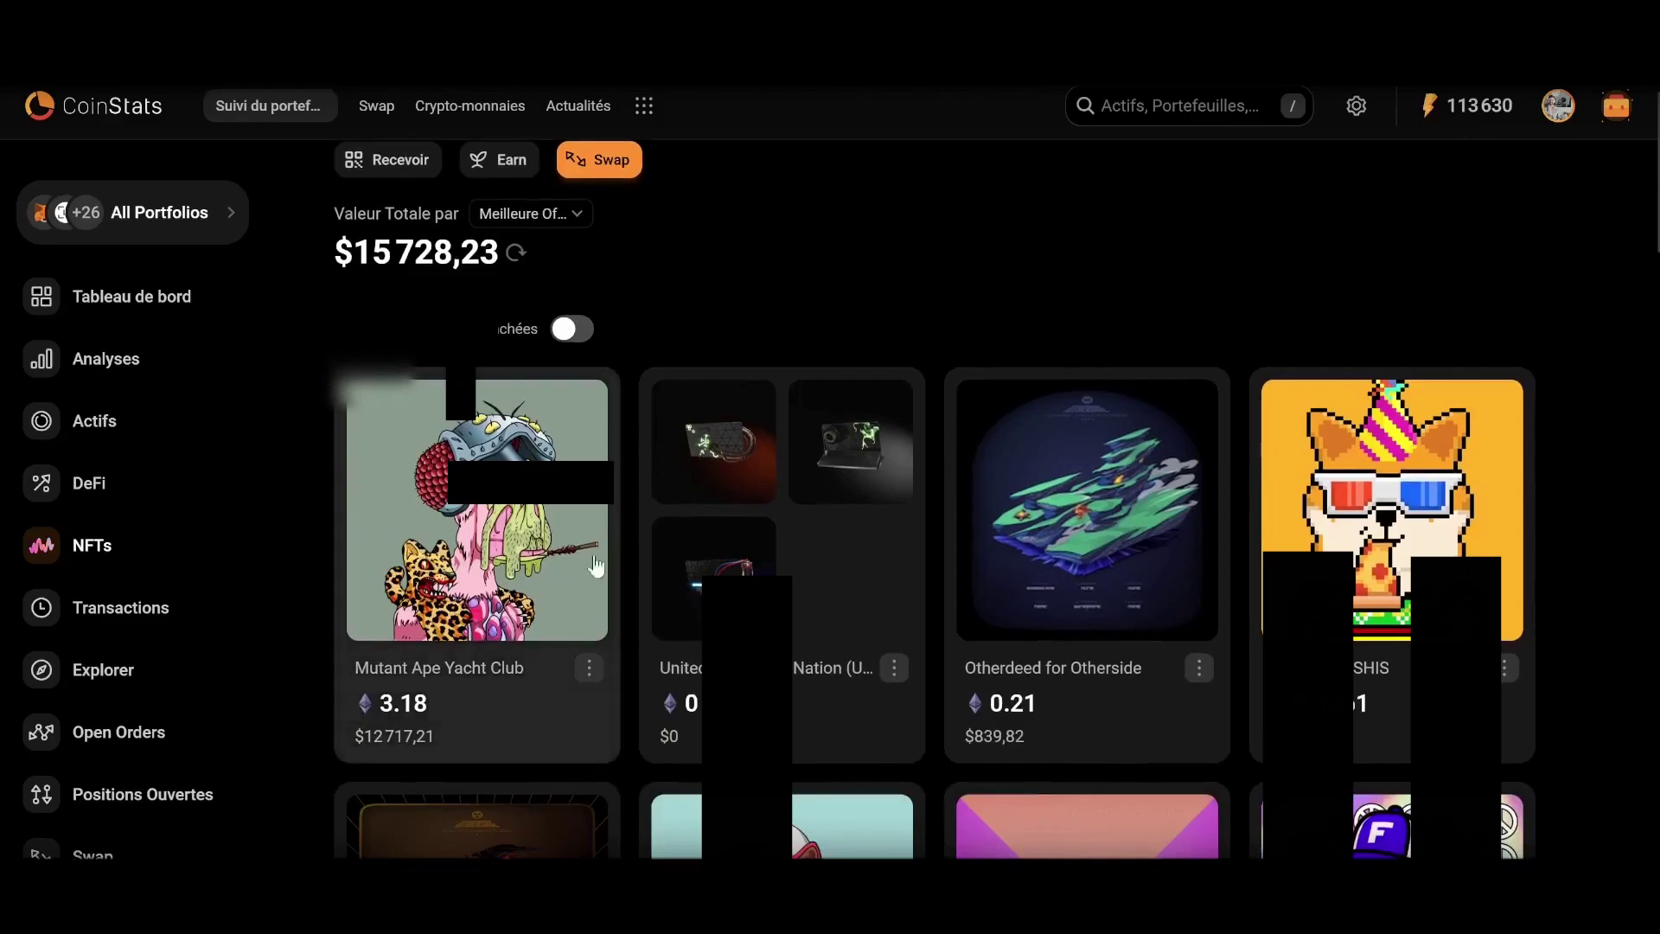
scroll(451, 595, "down", 1)
scroll(449, 588, "up", 2)
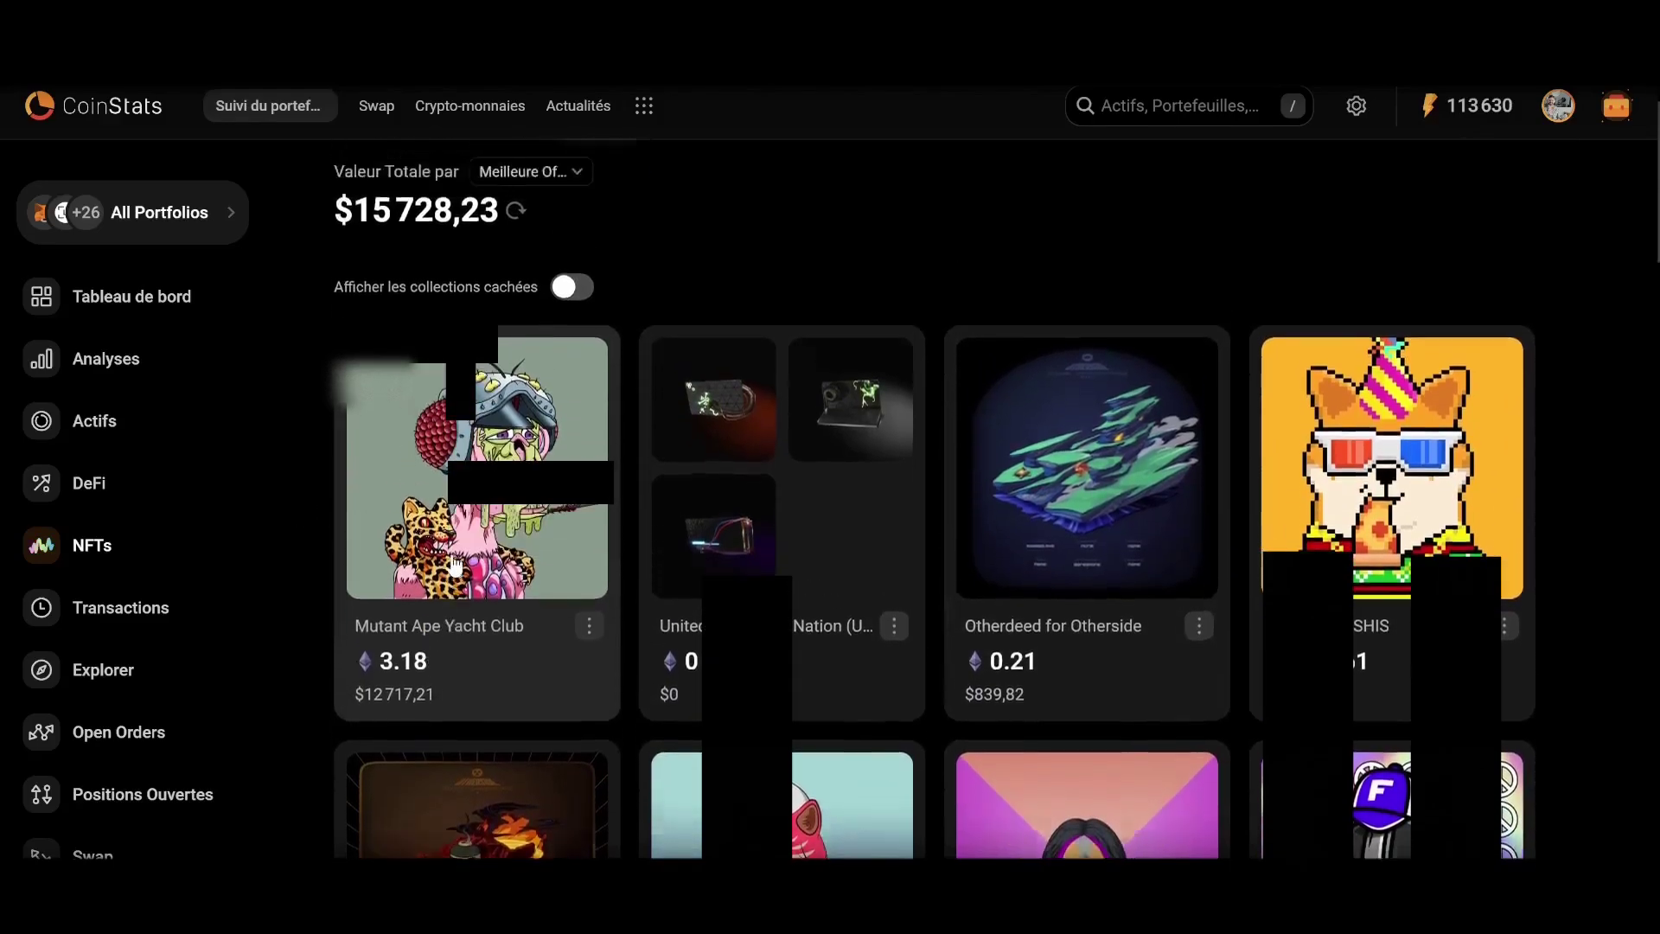
- View the coin allocation chart in the Analyses section, and return to the Tableau de bord
left_click(120, 372)
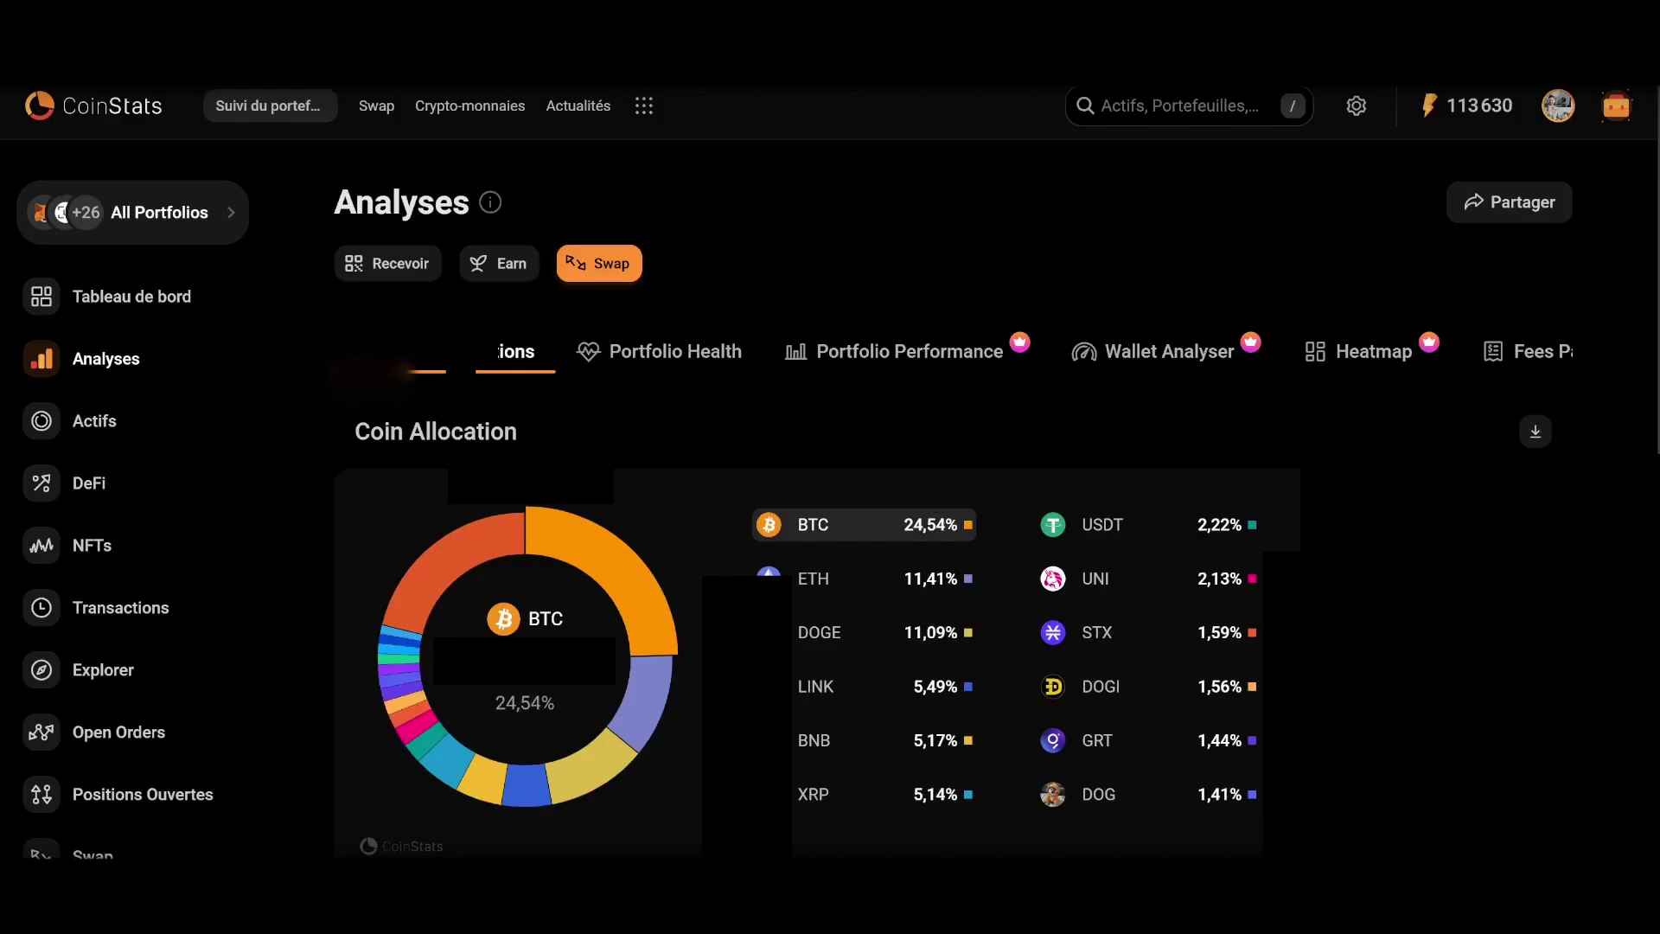
left_click(131, 303)
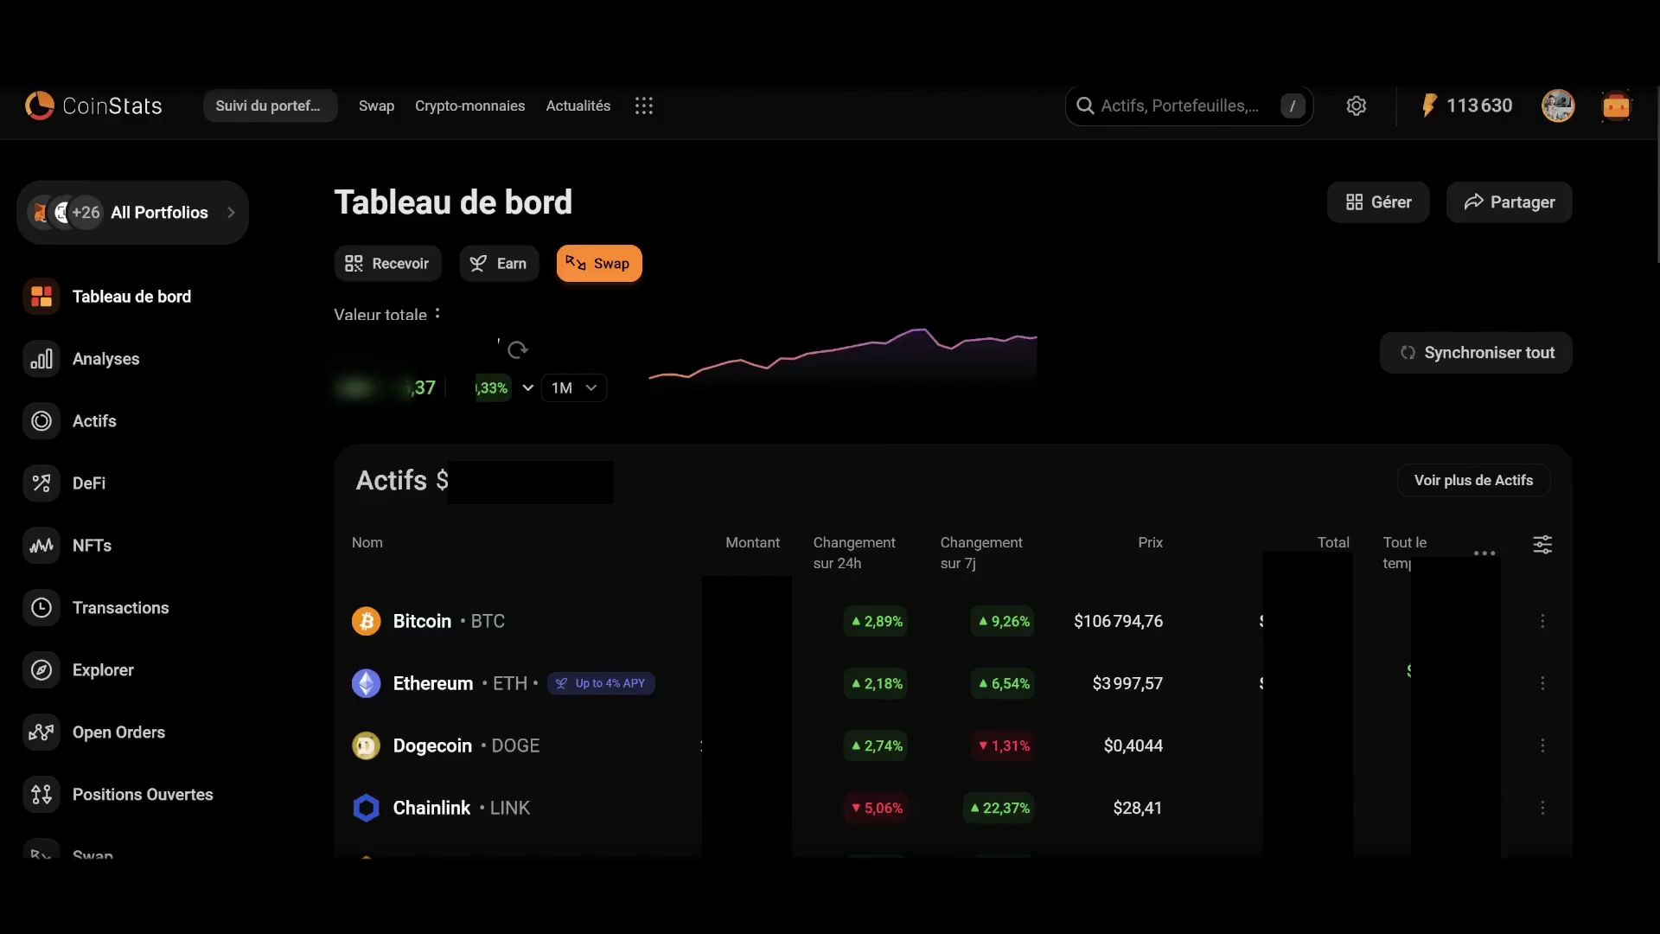
- Start adding a new portfolio and choose Binance as the platform to connect
left_click(218, 221)
left_click(1452, 811)
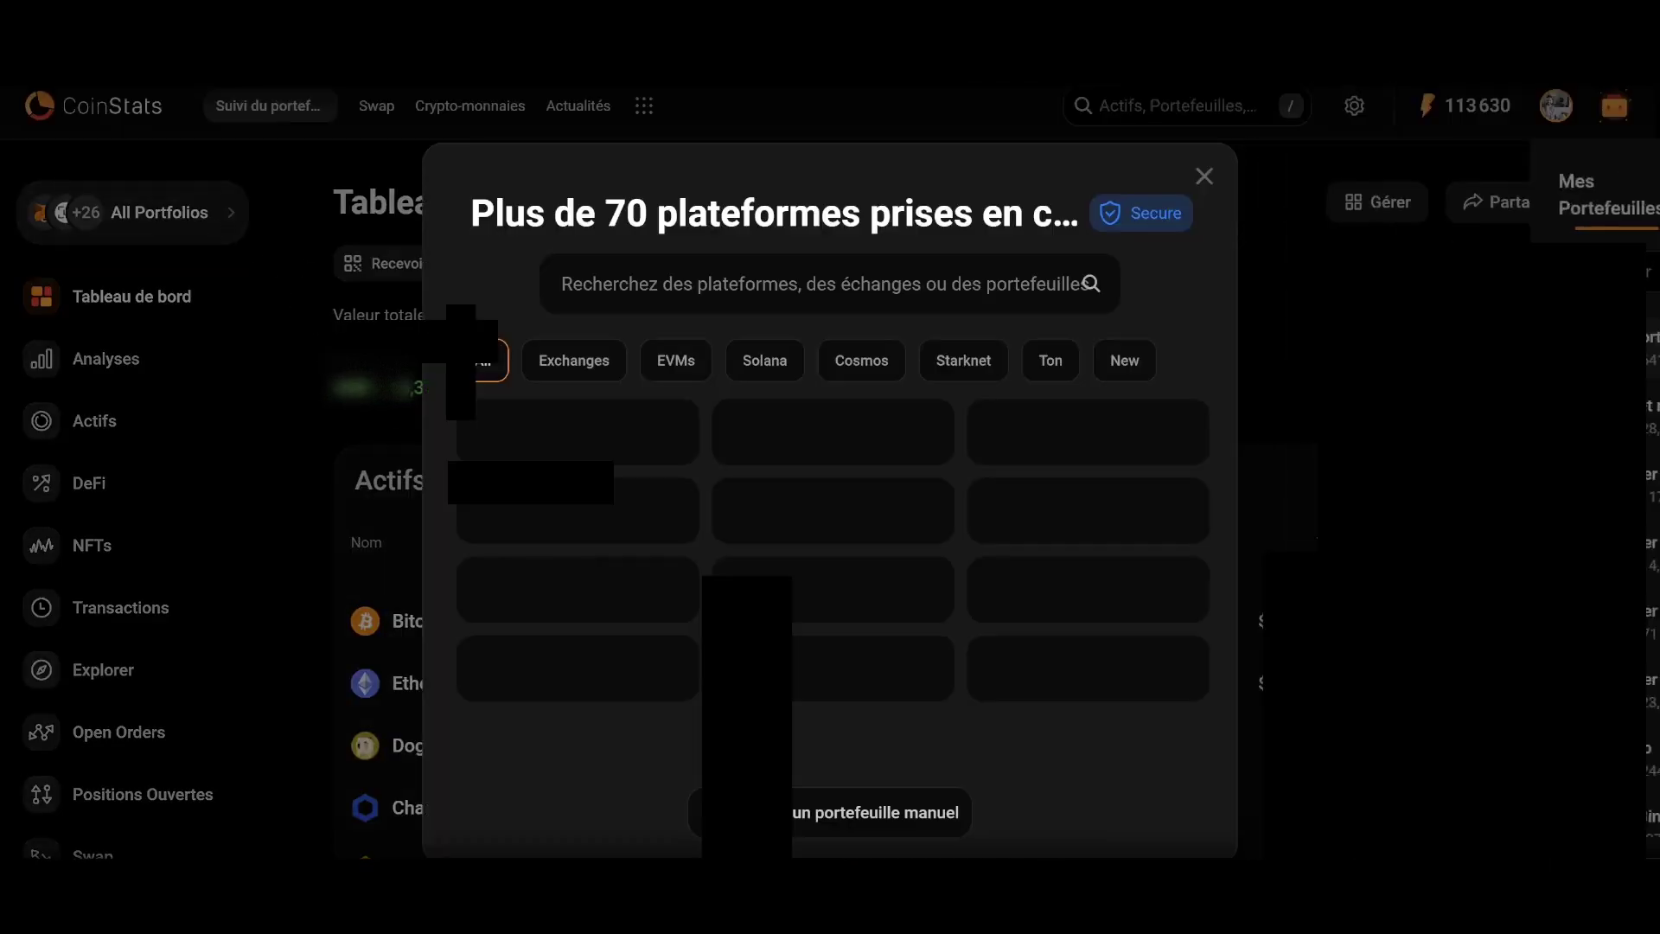
left_click(839, 431)
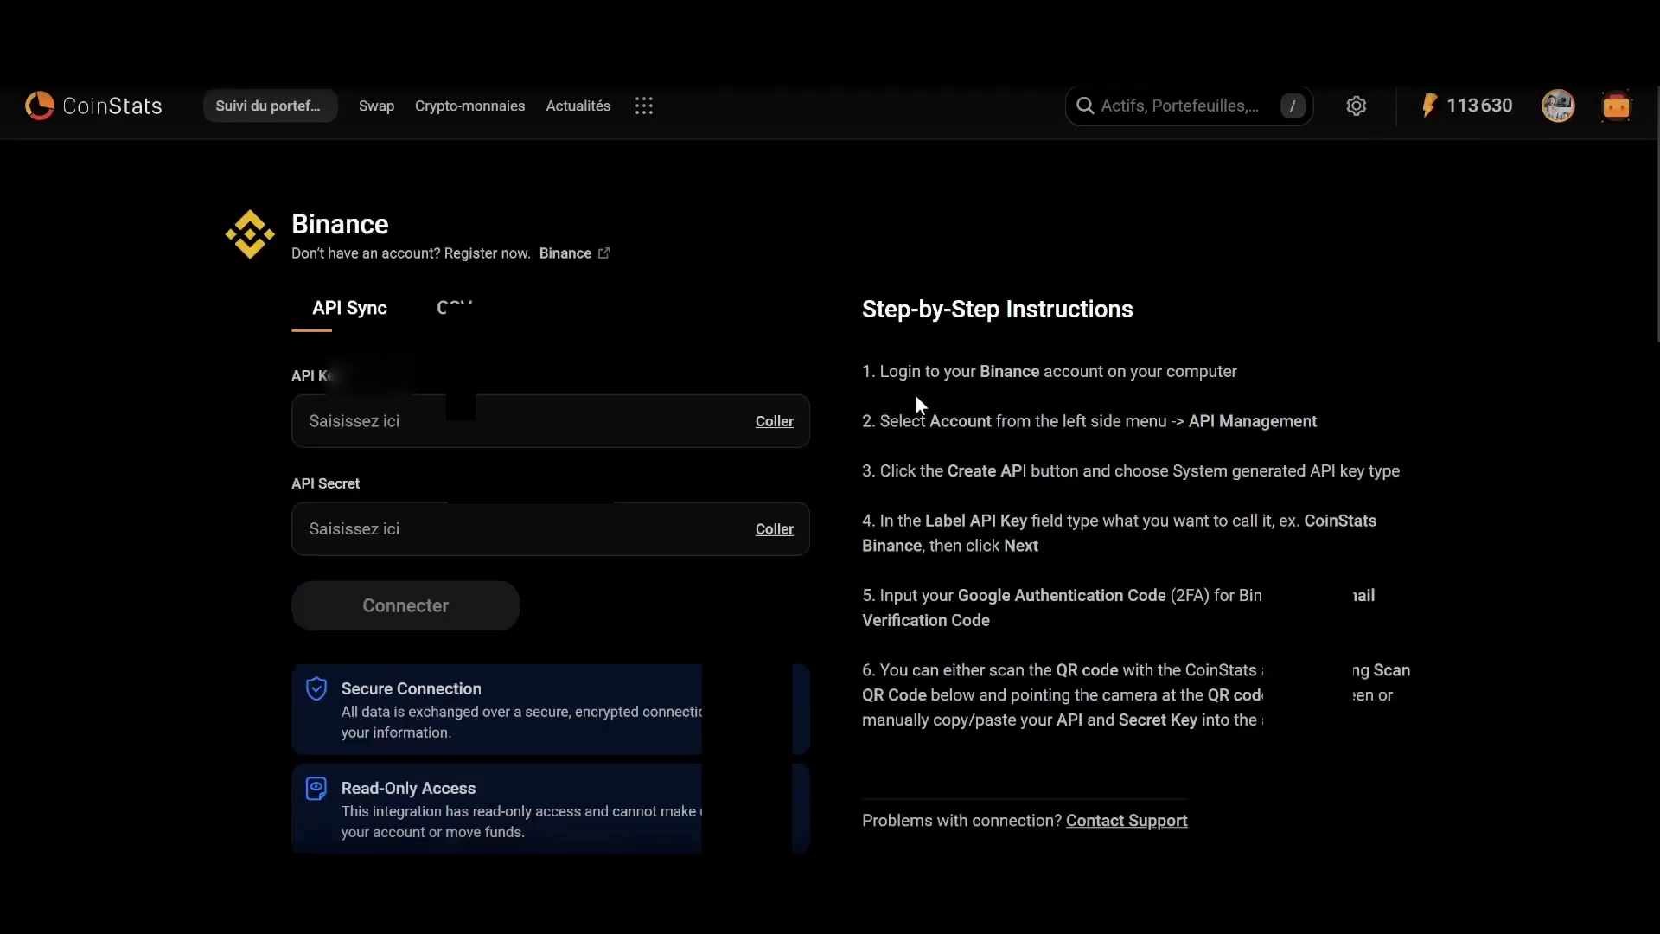
- Read the step-by-step Binance API instructions, highlighting the API management and key label parts, and return to the portfolio dashboard
scroll(934, 402, "down", 1)
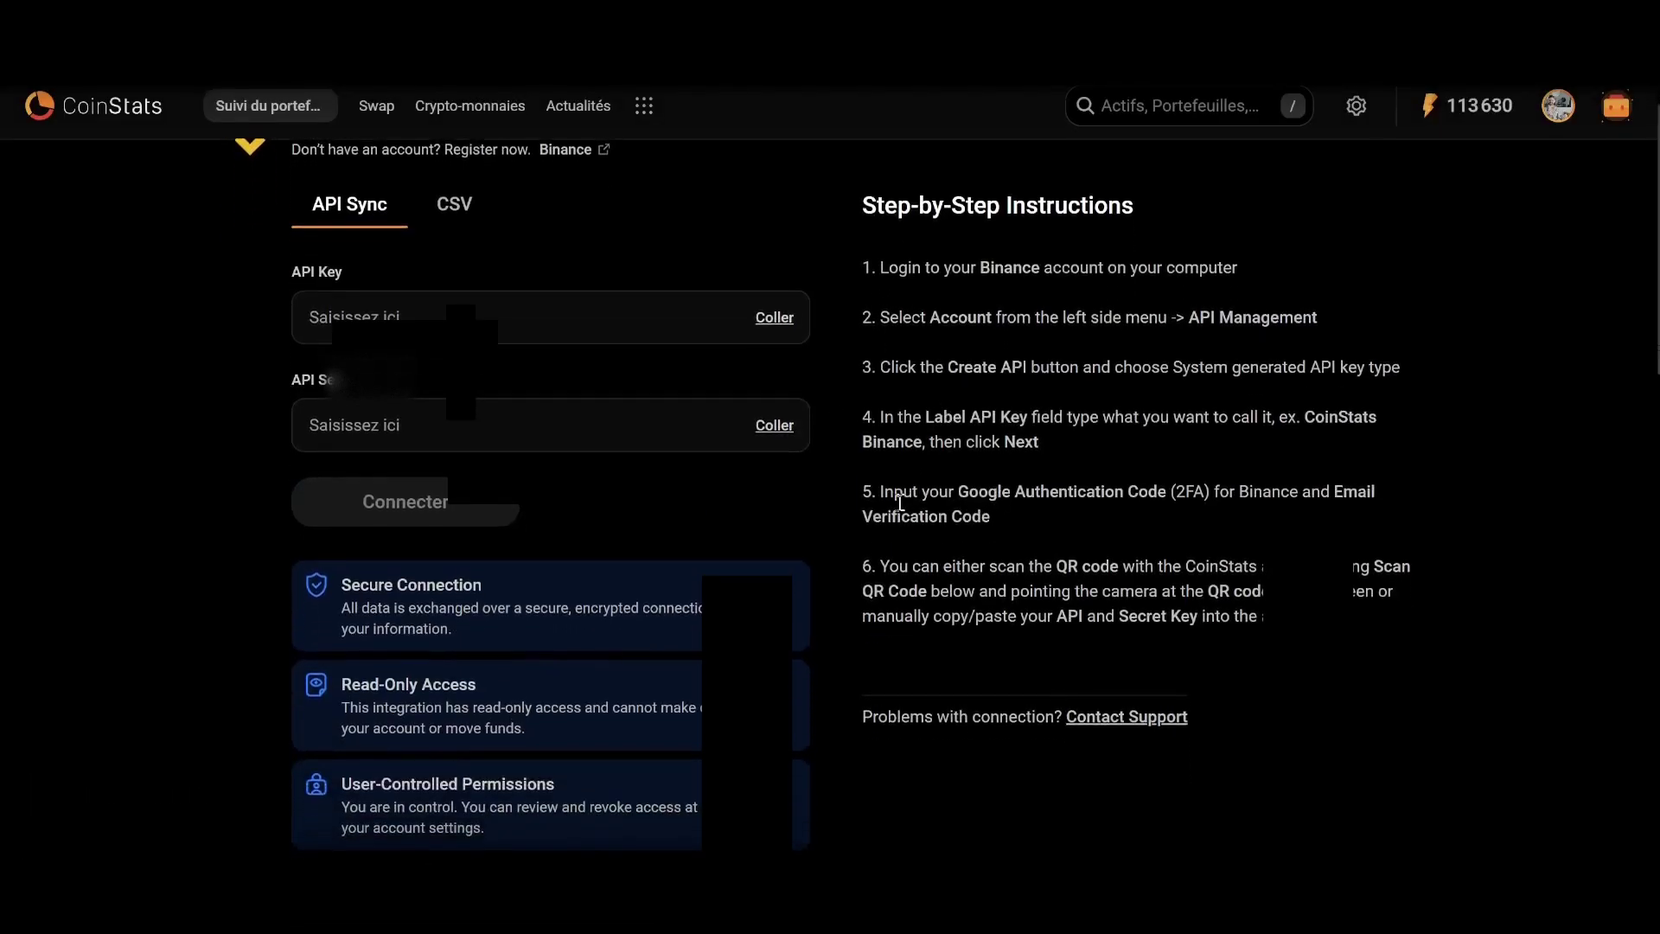
scroll(935, 415, "up", 1)
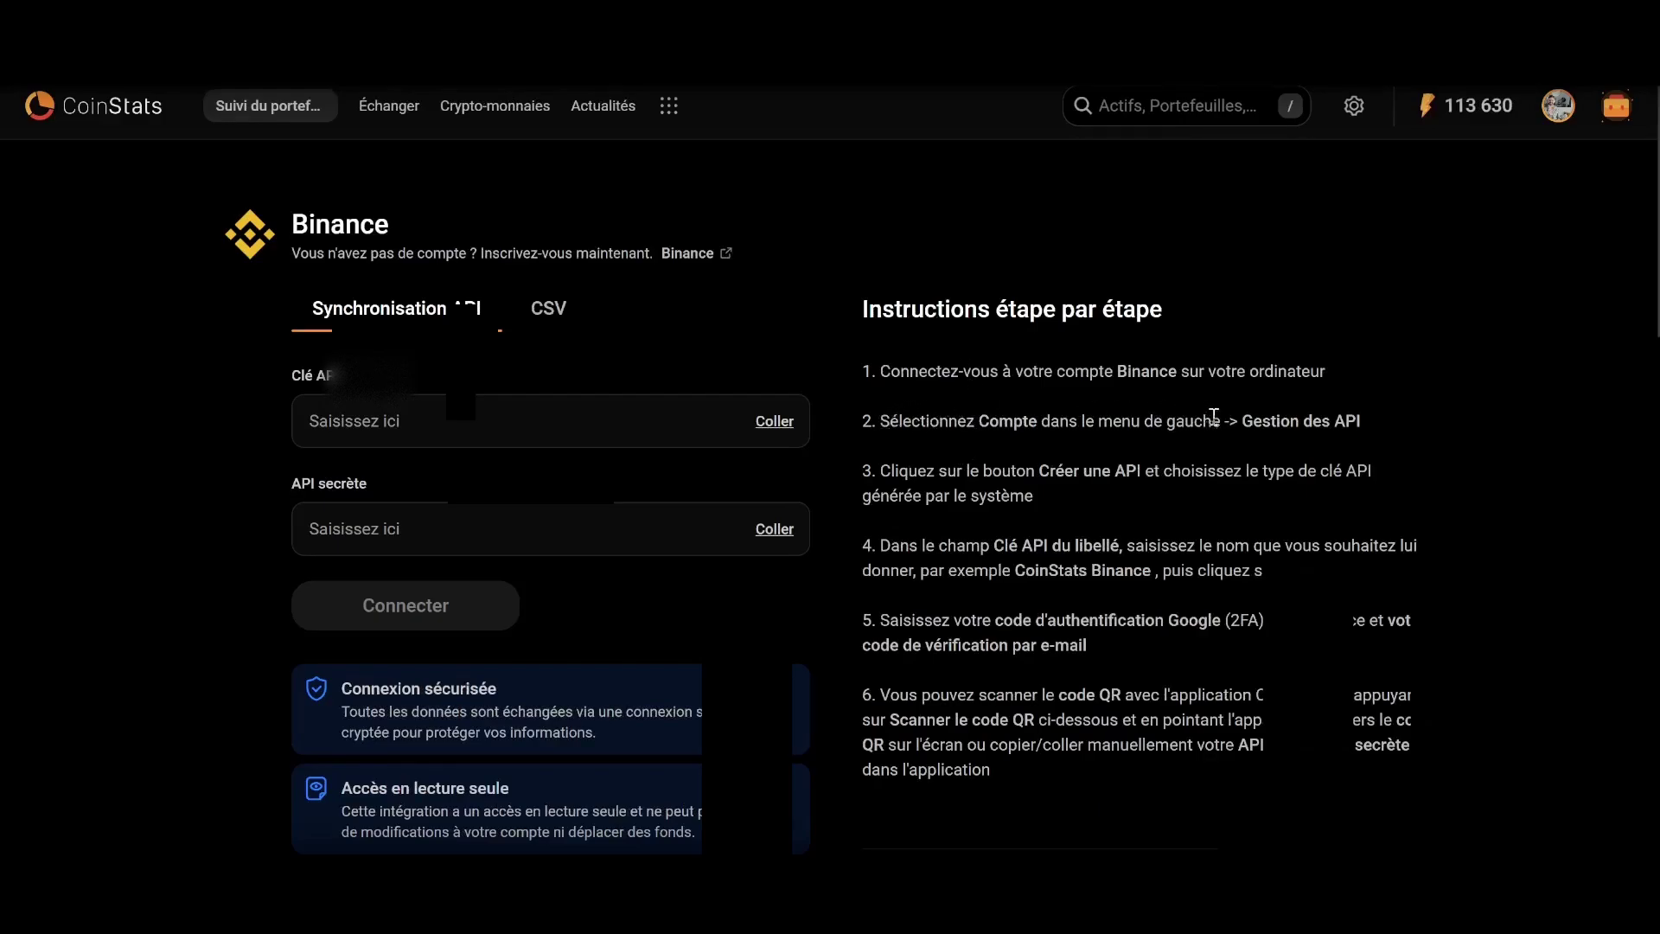
left_click_drag(1242, 421, 1389, 421)
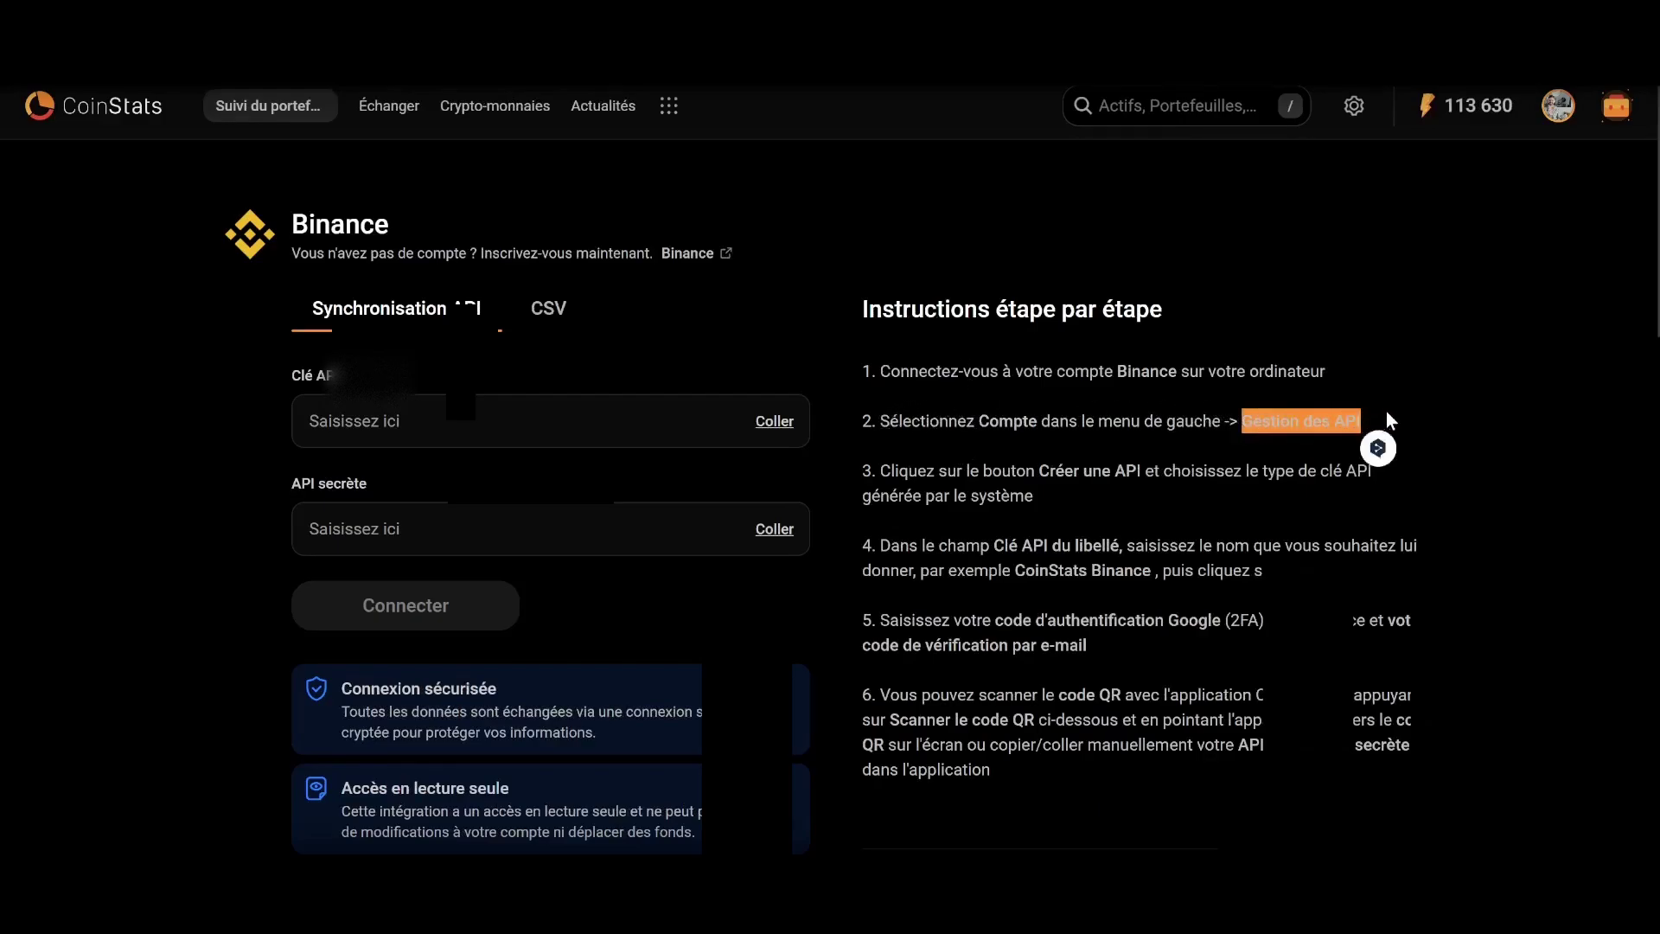
left_click(1390, 421)
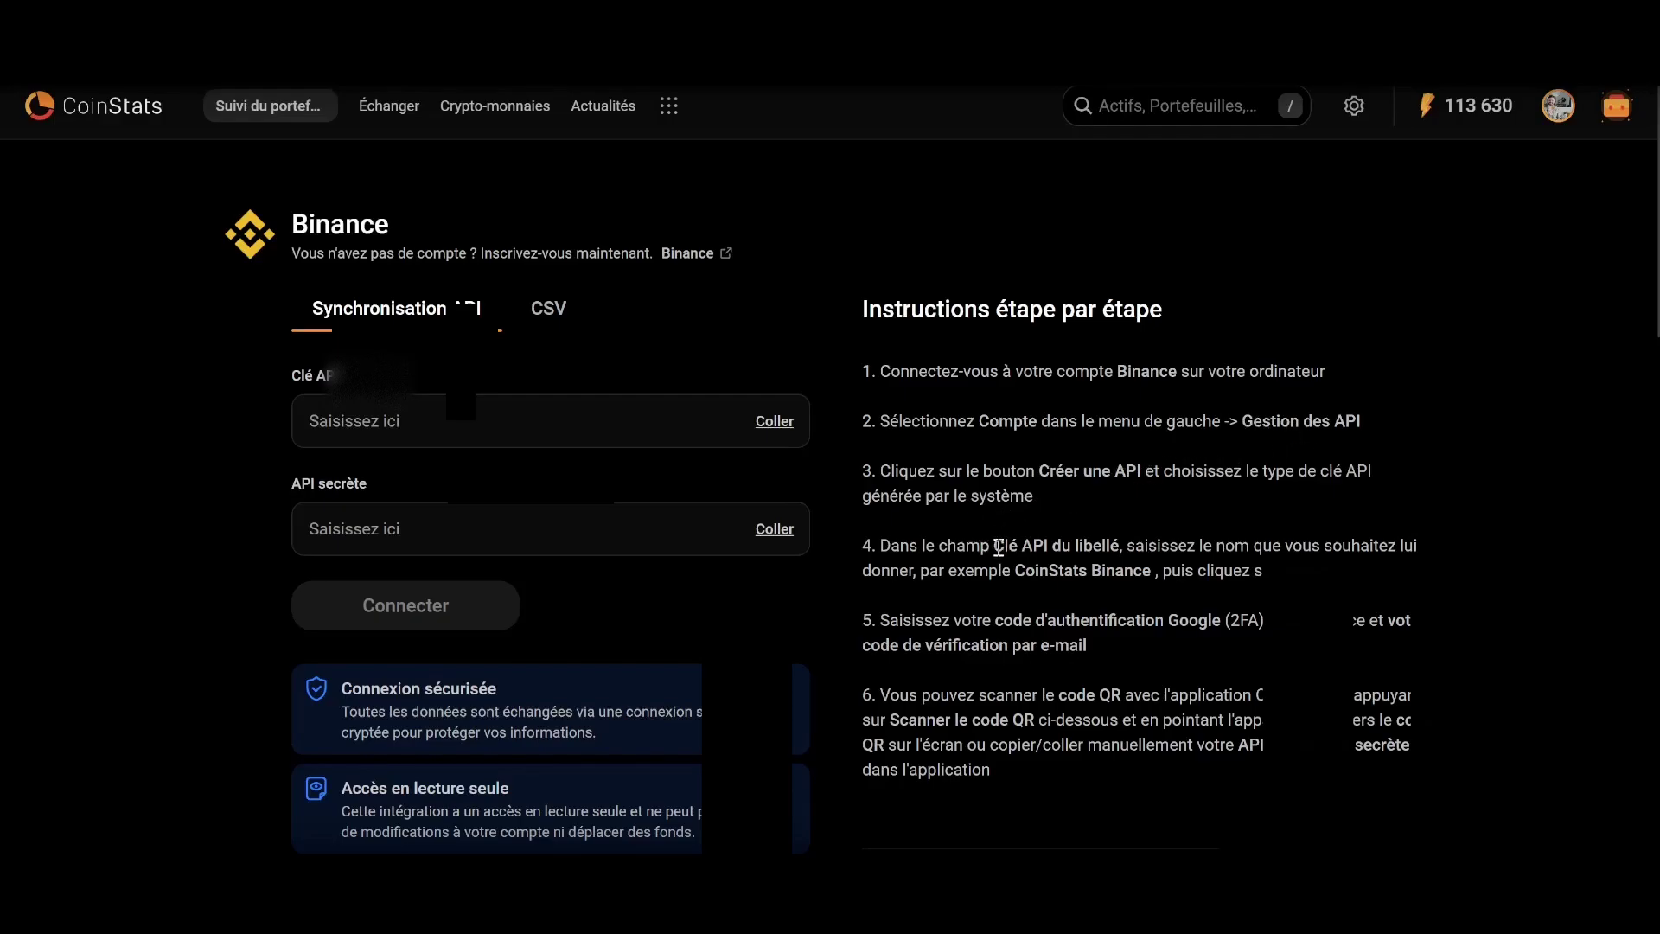
left_click_drag(999, 546, 1133, 546)
left_click(1144, 536)
left_click(235, 112)
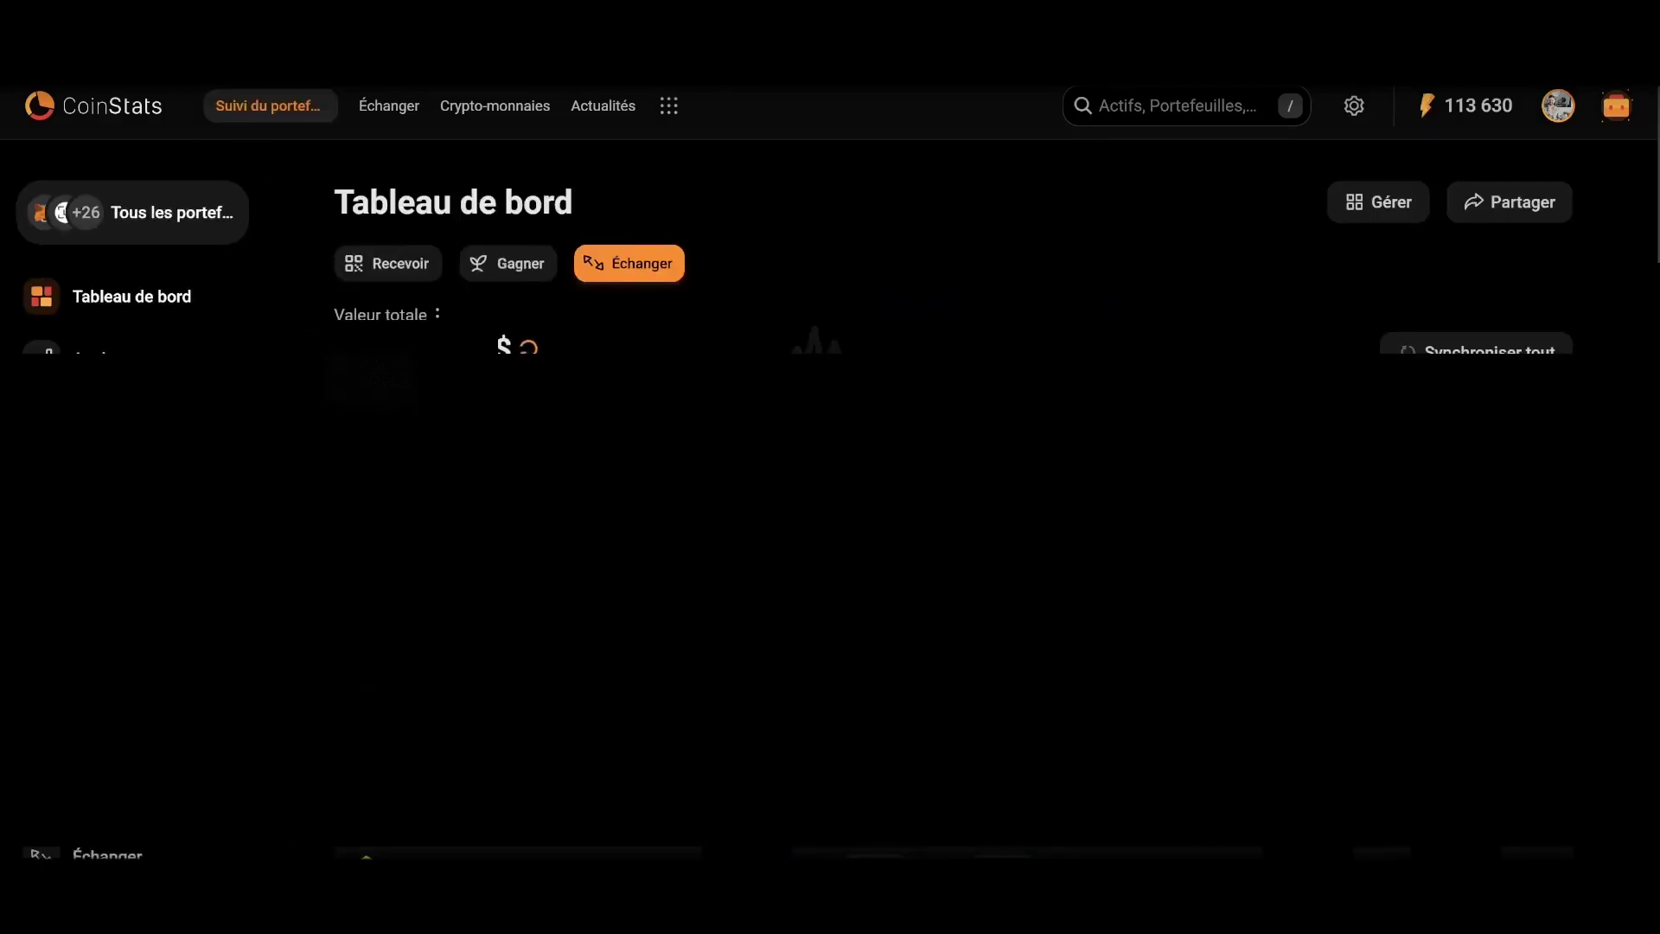